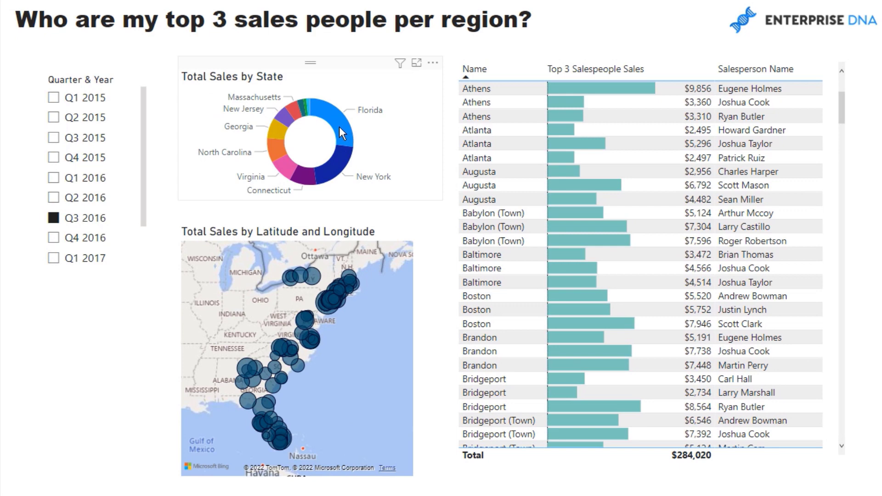
Filter the sales report to Q1 2016 with the Quarter & Year slicer.
mouse_move(339, 128)
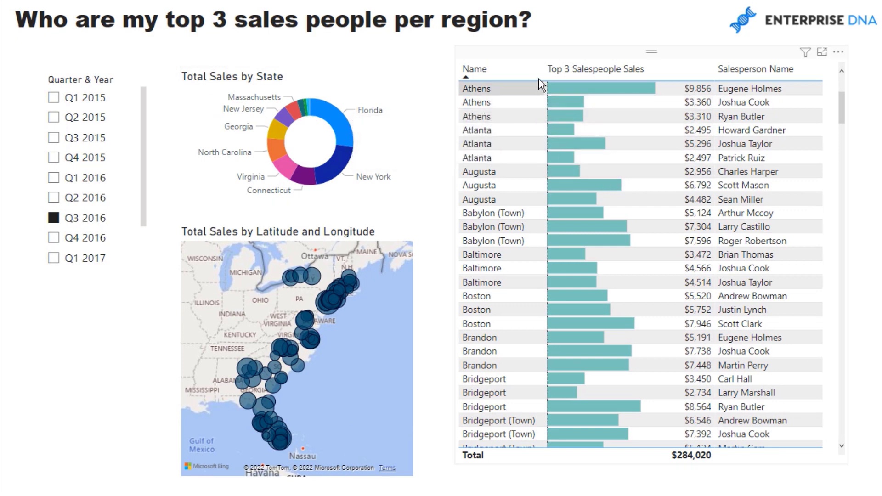
mouse_move(592, 86)
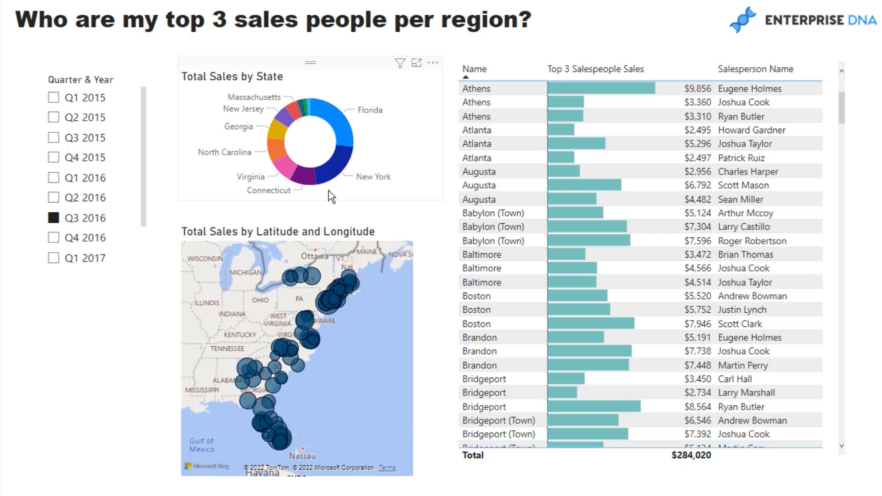
left_click(54, 198)
left_click(53, 179)
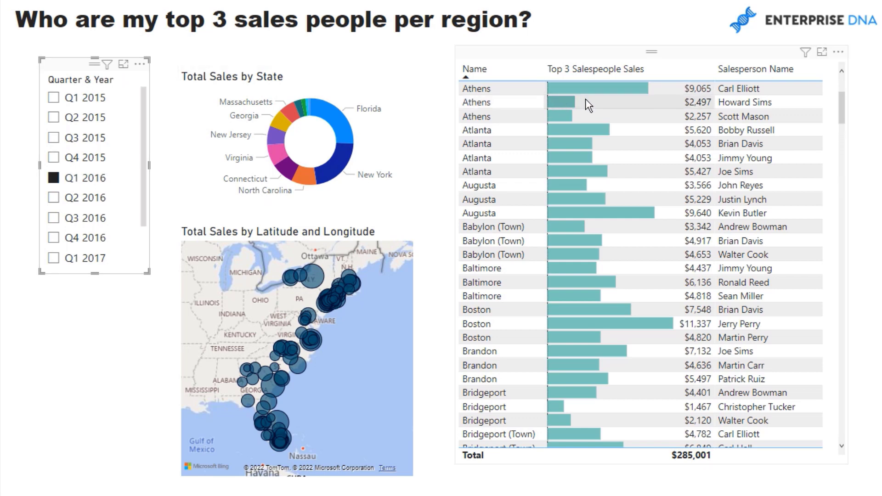
Filter the report by New Jersey, Georgia and Massachusetts in turn from the state chart, and clear the state selection.
left_click(275, 136)
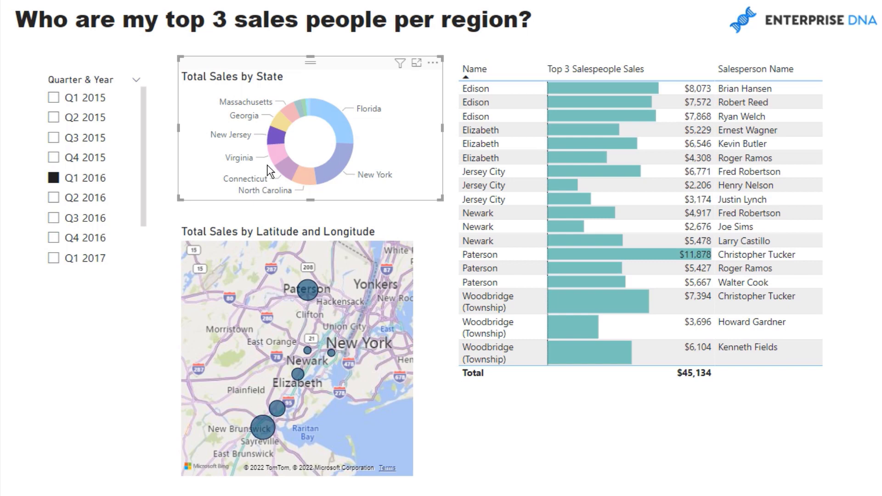
left_click(277, 124)
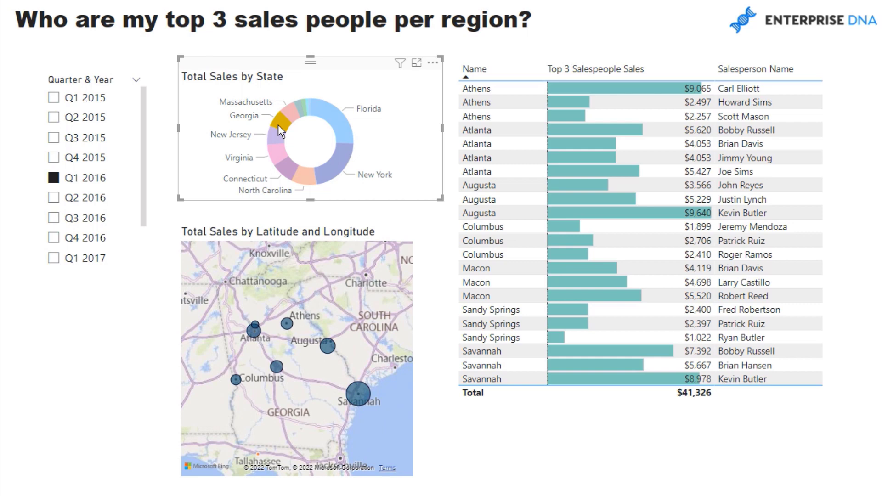
left_click(278, 125)
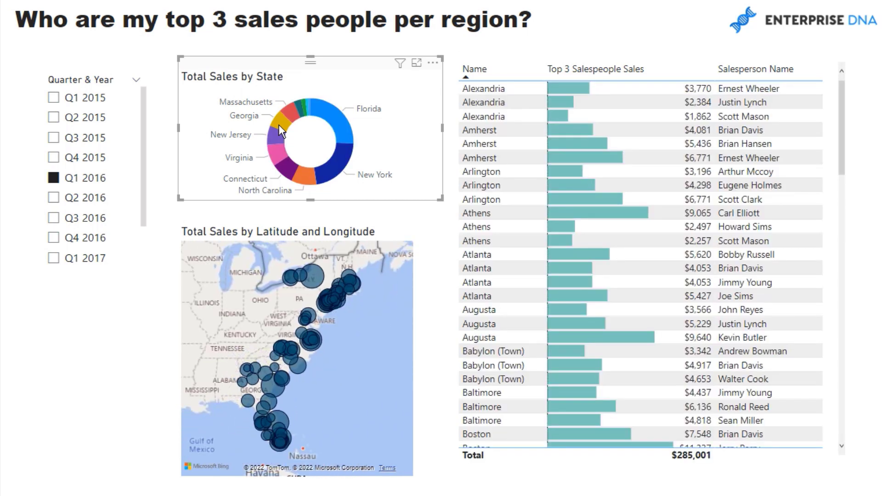
left_click(297, 118)
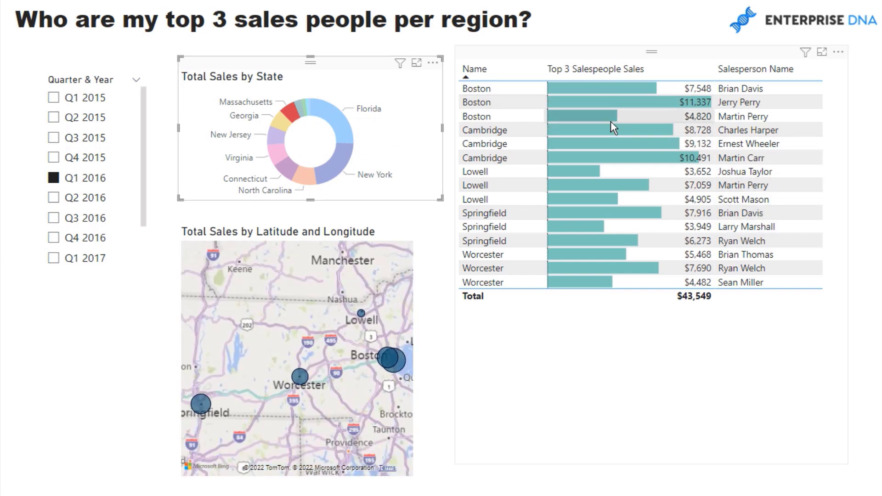
mouse_move(609, 117)
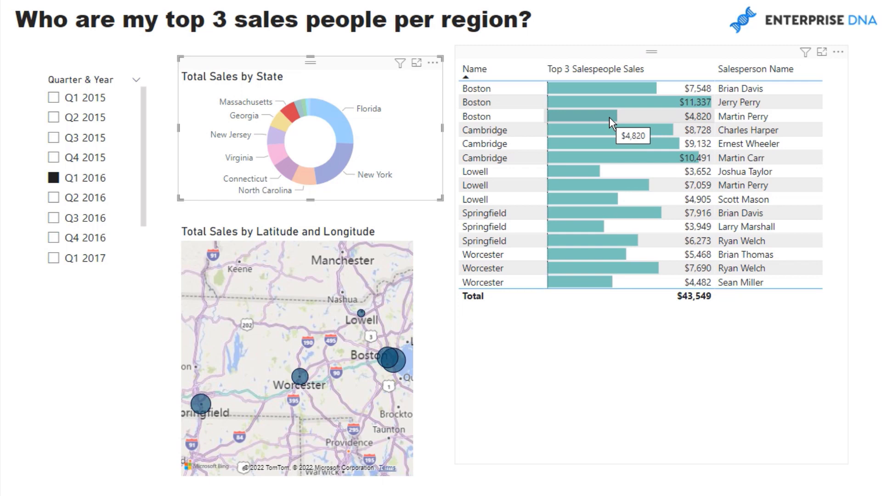
left_click(289, 116)
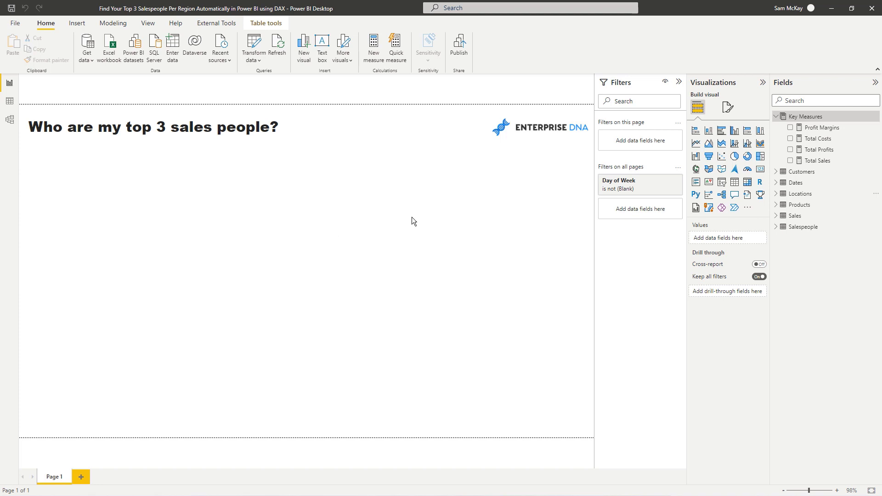
Create an enlarged table on the blank report page showing the Locations Name field and the Total Sales measure.
left_click(779, 184)
left_click(780, 183)
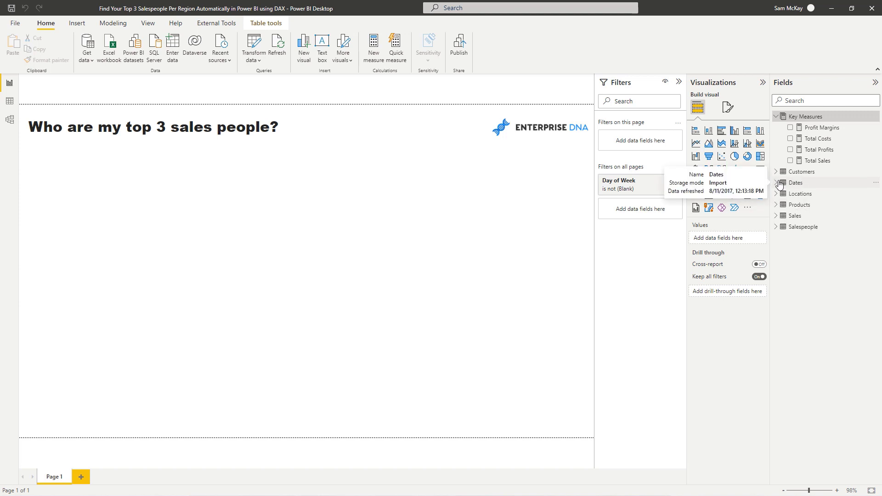
left_click(781, 196)
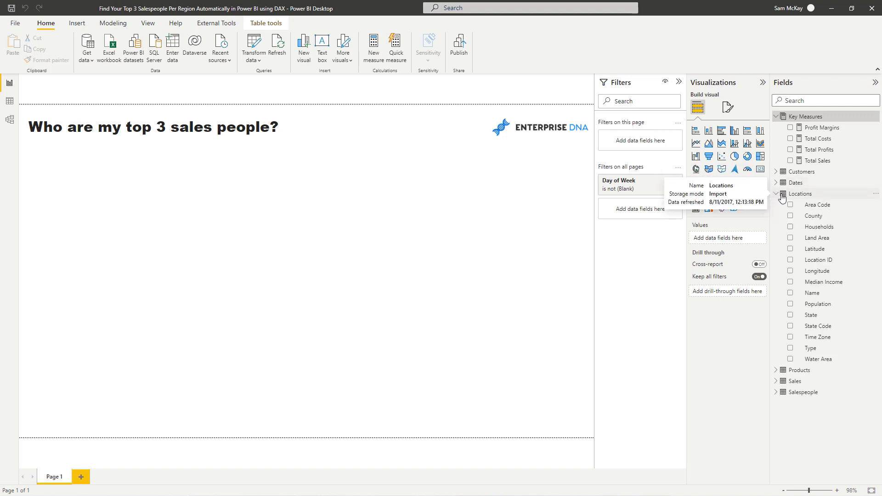
left_click_drag(812, 293, 275, 167)
left_click_drag(372, 303, 436, 408)
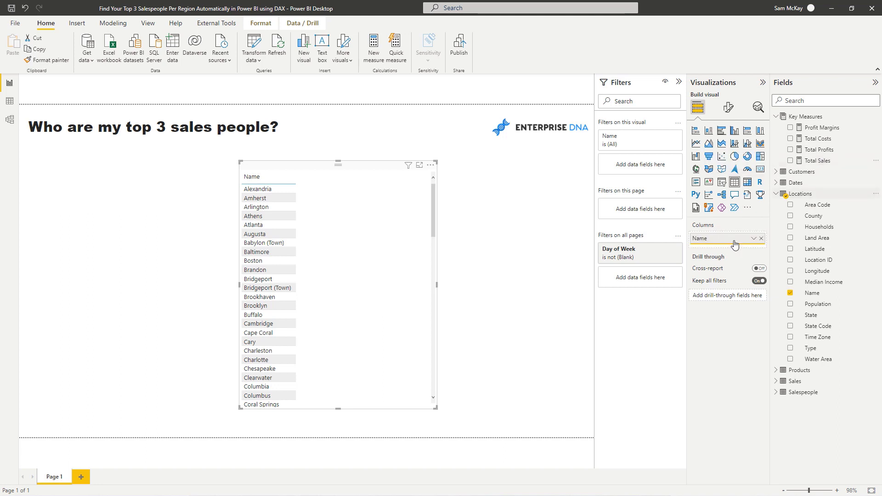
left_click_drag(734, 244, 735, 244)
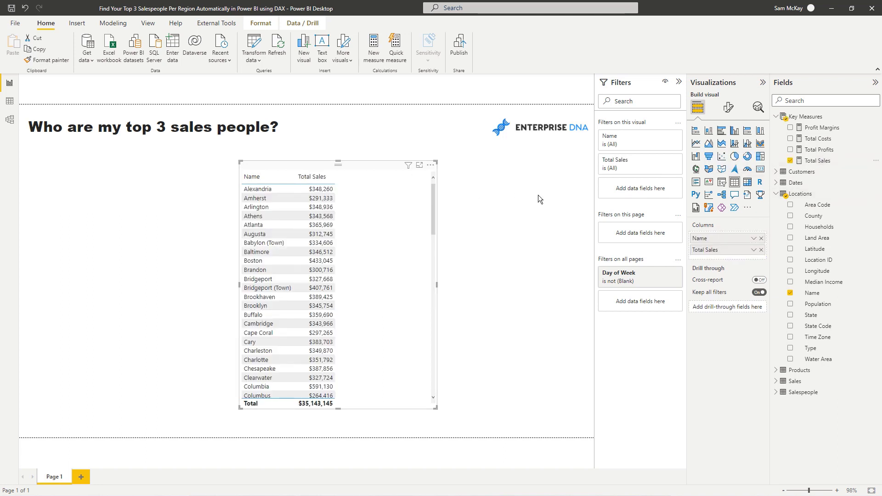
Add Salesperson Name from the Salespeople table to the sales table and widen the Total Sales column.
left_click(776, 194)
left_click(776, 227)
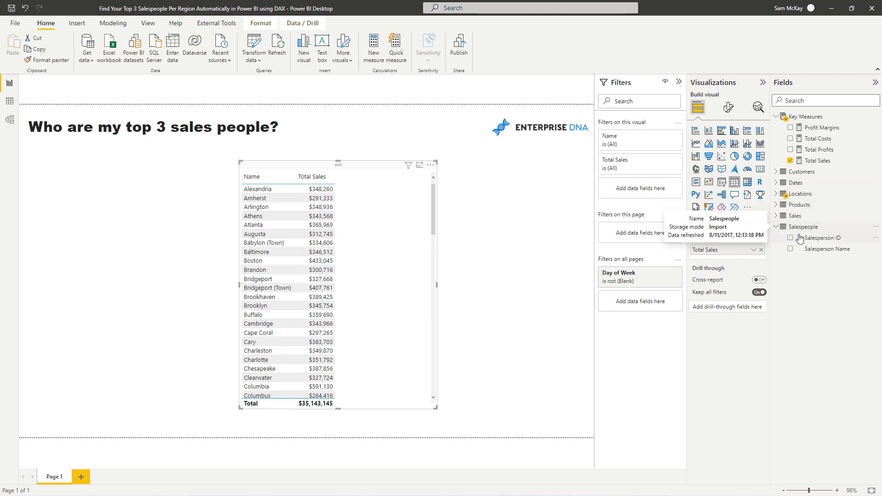
left_click_drag(826, 255, 382, 221)
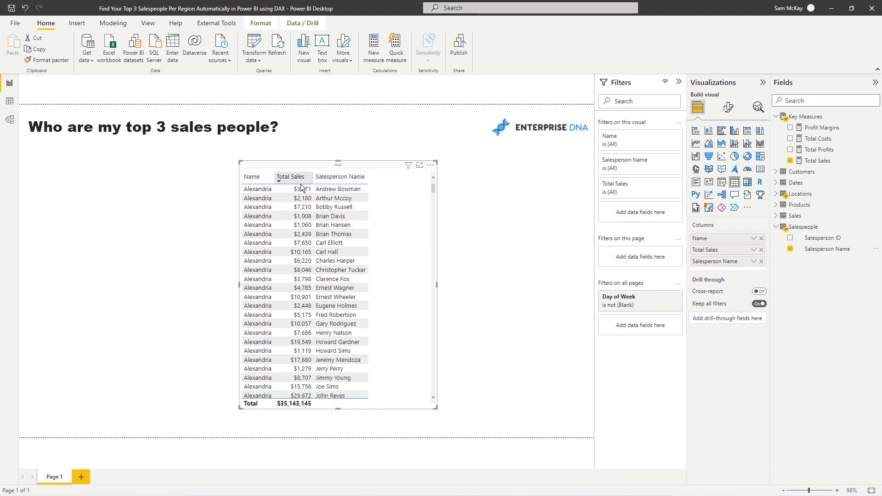
left_click_drag(314, 180, 349, 183)
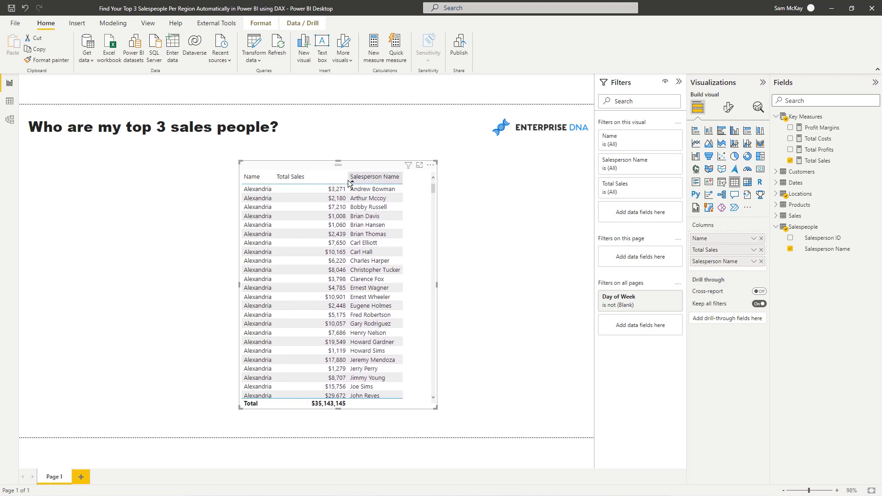
Sort the sales table by Total Sales in descending order and look through the ranked rows.
left_click(314, 177)
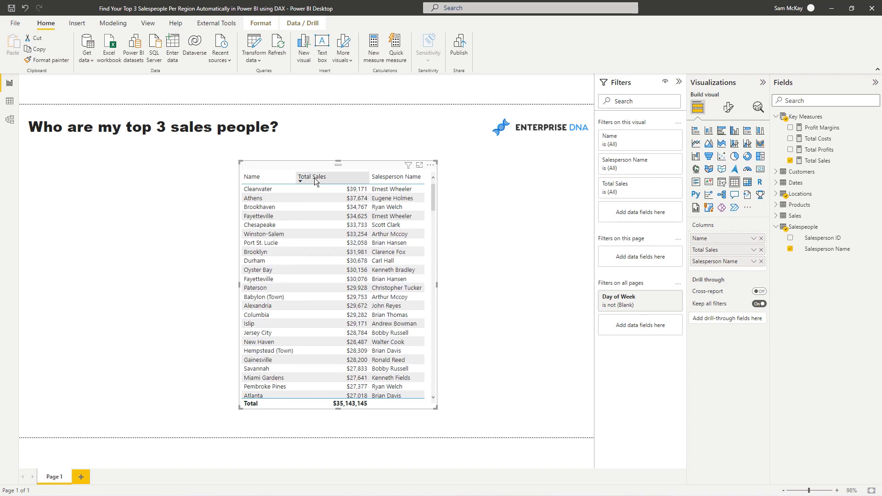
left_click(314, 178)
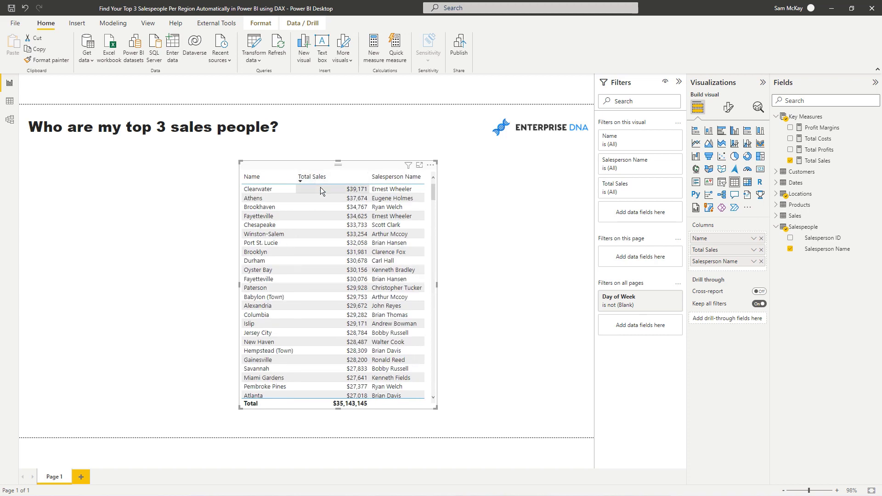
scroll(345, 205, "down", 5)
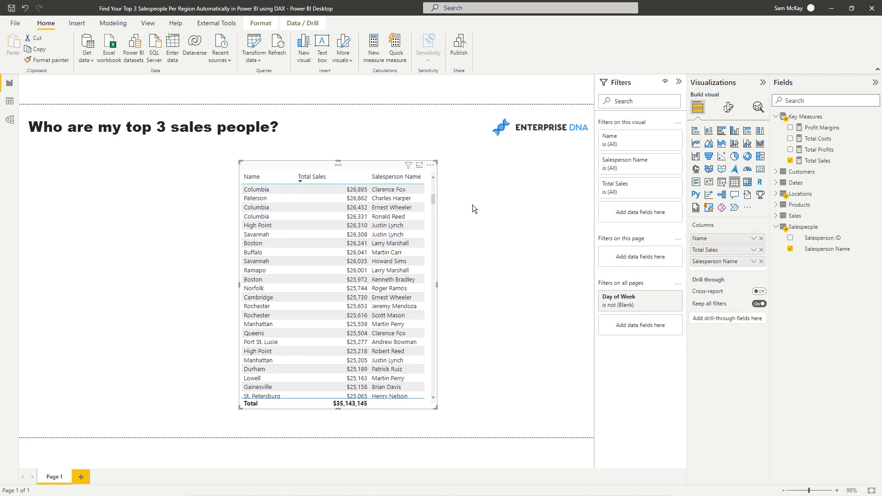
scroll(421, 221, "up", 6)
Add a compact slicer for the Dates field Quarter & Year beside the sales table.
left_click(784, 184)
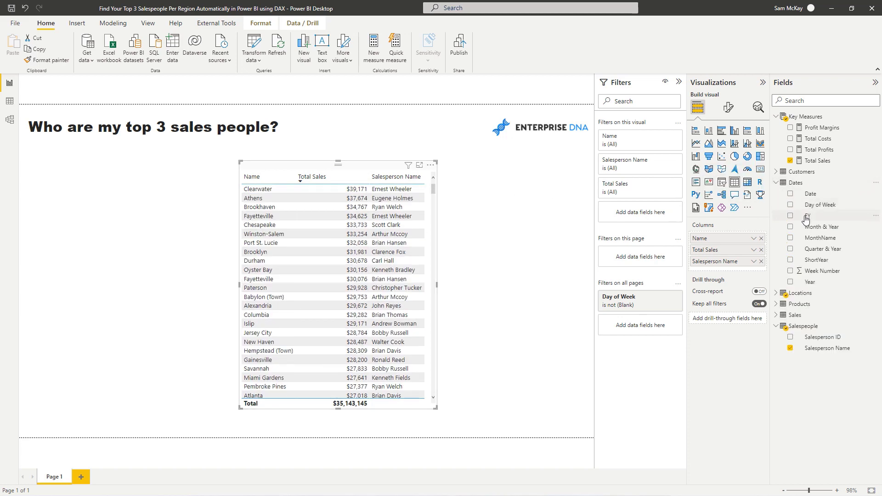
left_click_drag(820, 253, 83, 202)
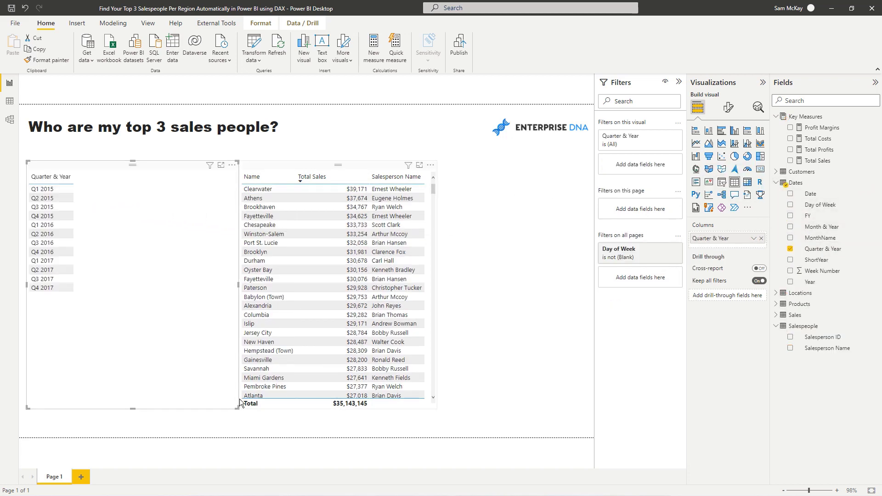
left_click(722, 182)
left_click_drag(218, 393, 114, 329)
Try several quarters in the Quarter & Year slicer and leave the report filtered to Q2 2016.
left_click(36, 238)
left_click(36, 252)
left_click(36, 278)
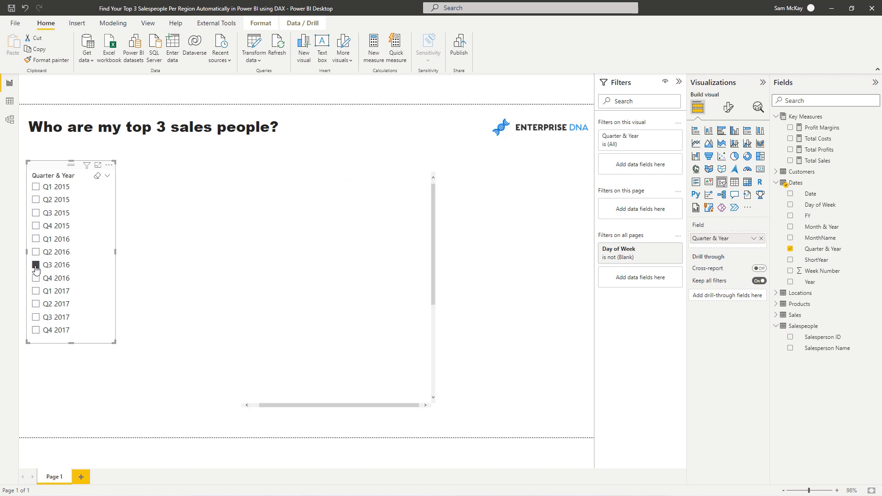
left_click(36, 264)
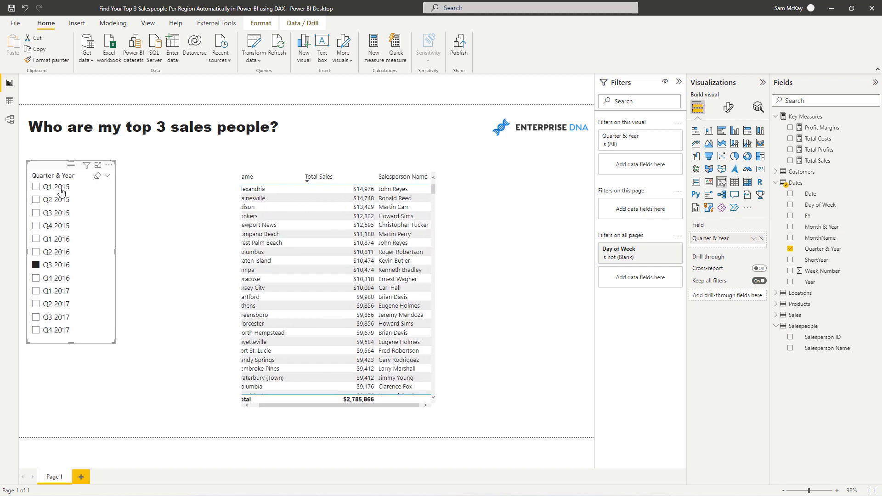
left_click(36, 252)
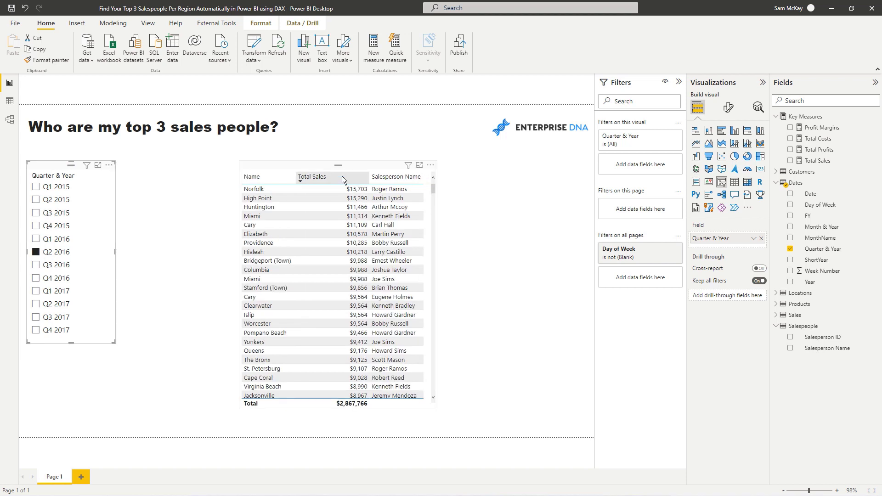
Shift the sales table slightly up and closer to the slicer, and widen it.
left_click(353, 165)
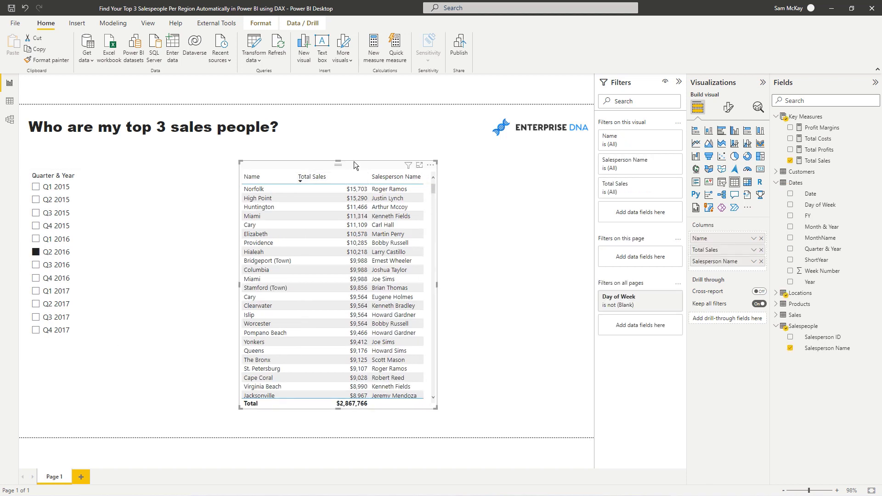
left_click_drag(354, 164, 354, 158)
key("shift+Right")
key("shift+Right")
key("shift+Right")
key("shift+Right")
key("shift+Right")
key("shift+Right")
key("shift+Right")
key("shift+Right")
left_click_drag(368, 164, 344, 163)
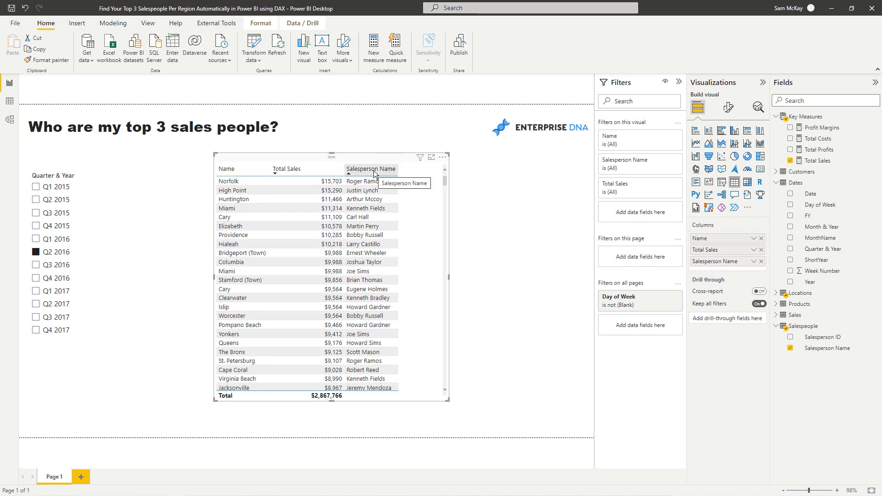
Sort the sales table by location Name in ascending order and look through the salespeople listed per location.
left_click(247, 176)
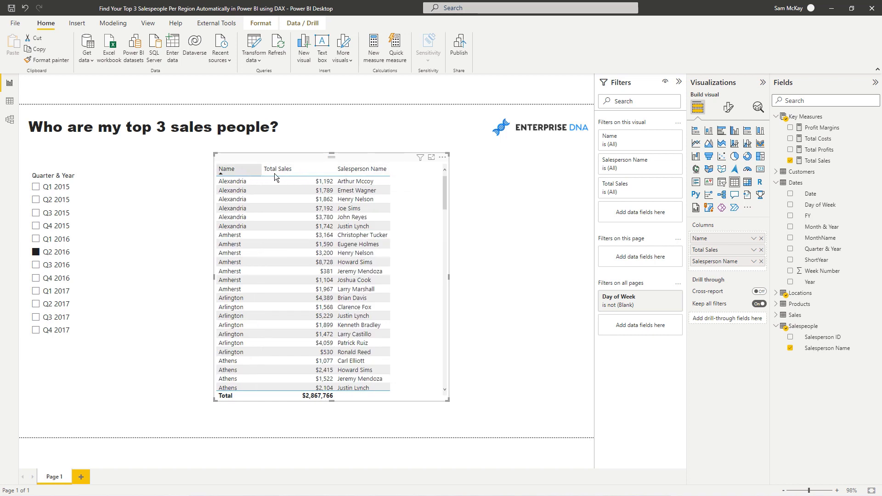
scroll(317, 241, "down", 2)
scroll(317, 241, "down", 1)
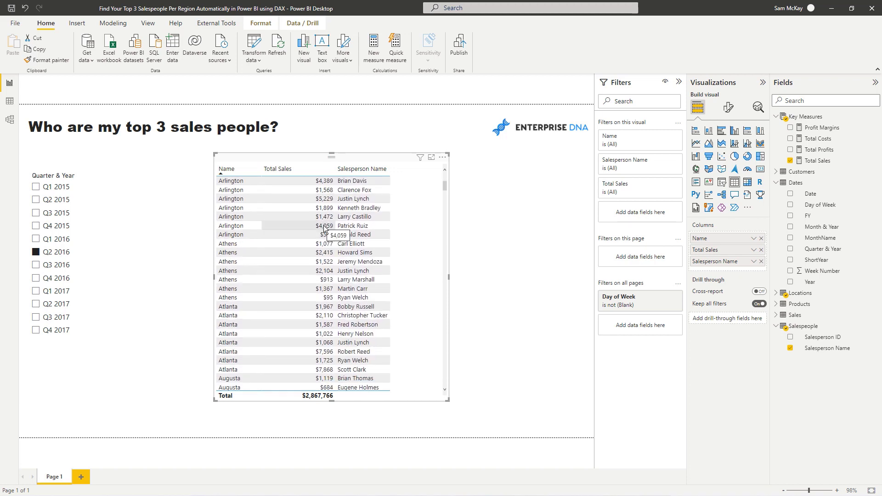
scroll(324, 226, "down", 8)
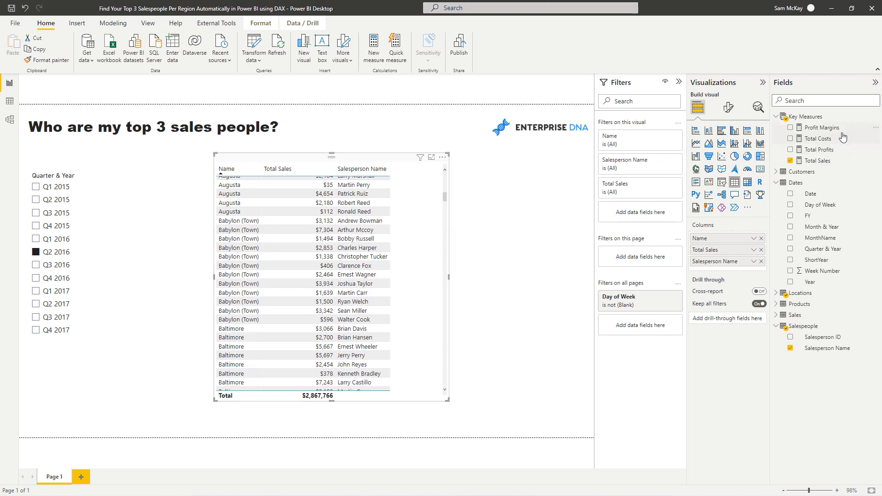
left_click(820, 138)
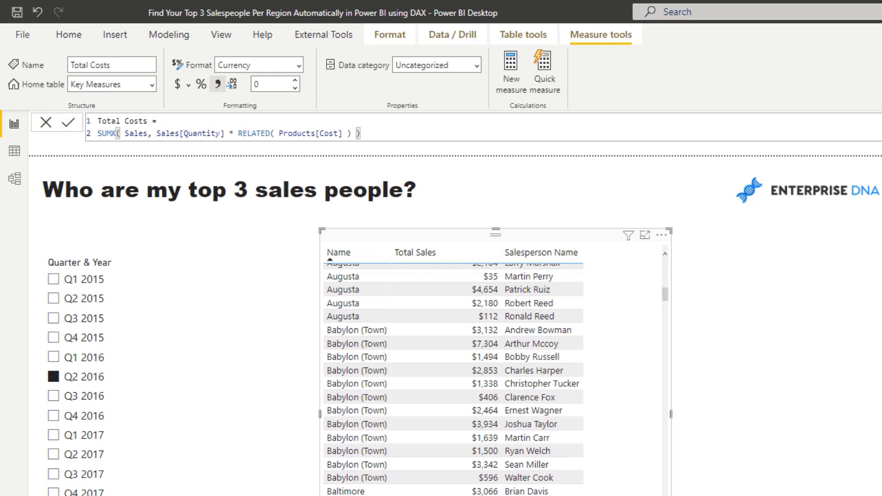
left_click(511, 73)
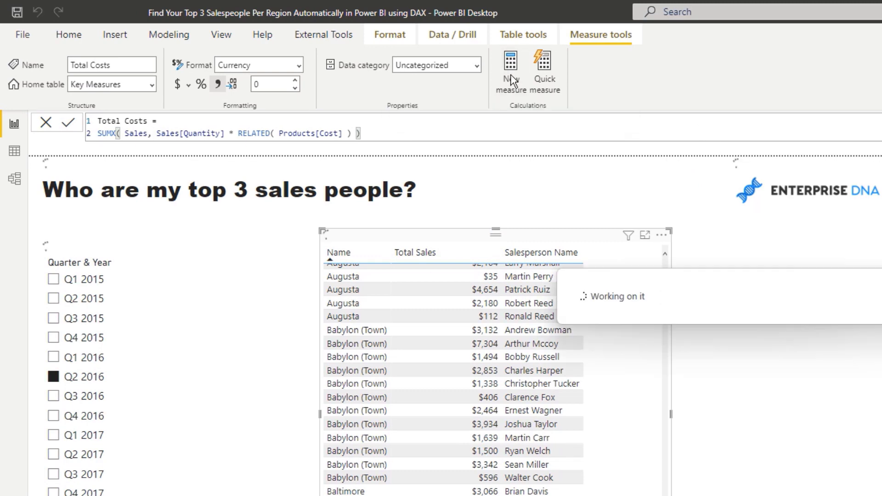
type("Top 3 Salespeople")
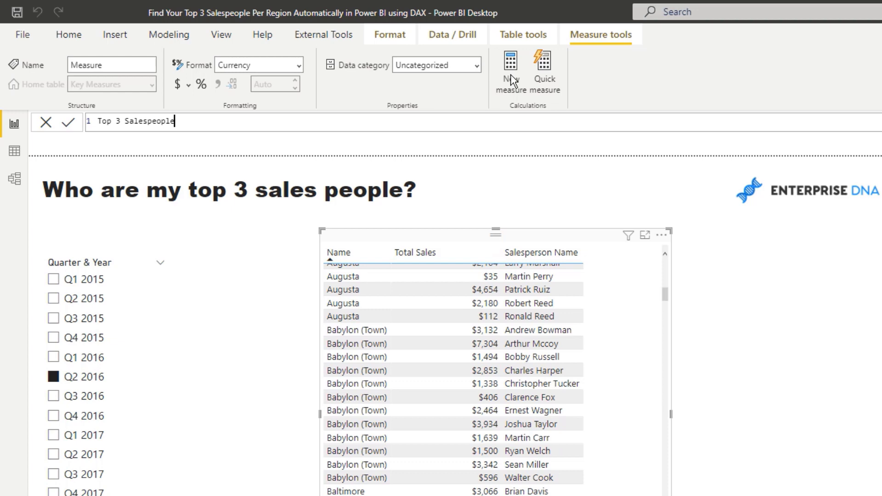
type(" per Region")
key("shift+Return")
type("VAR")
key("shift+Return")
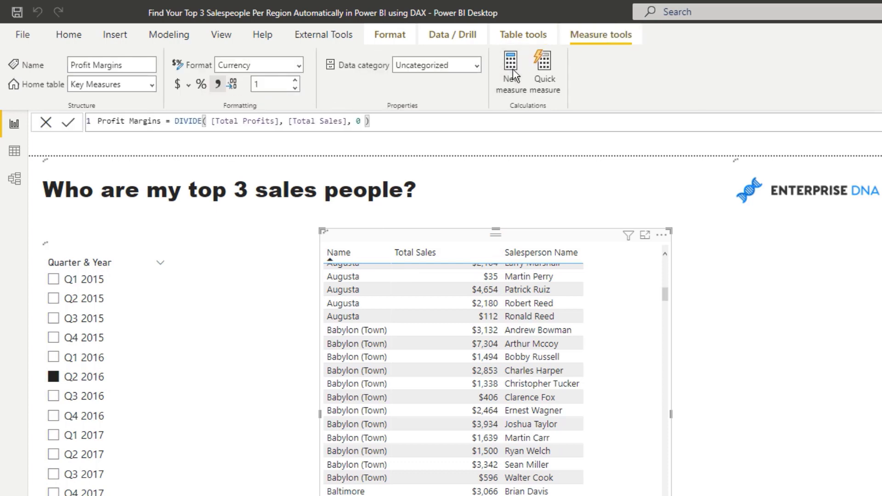
Create a new measure in Key Measures named Top 3 Salespeople per Region.
left_click(513, 72)
type("Top 3")
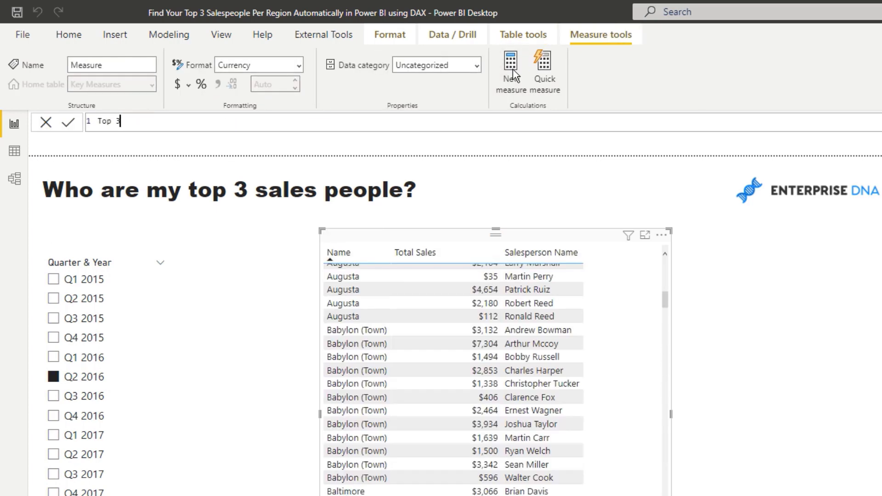
type(" Salespeople per ")
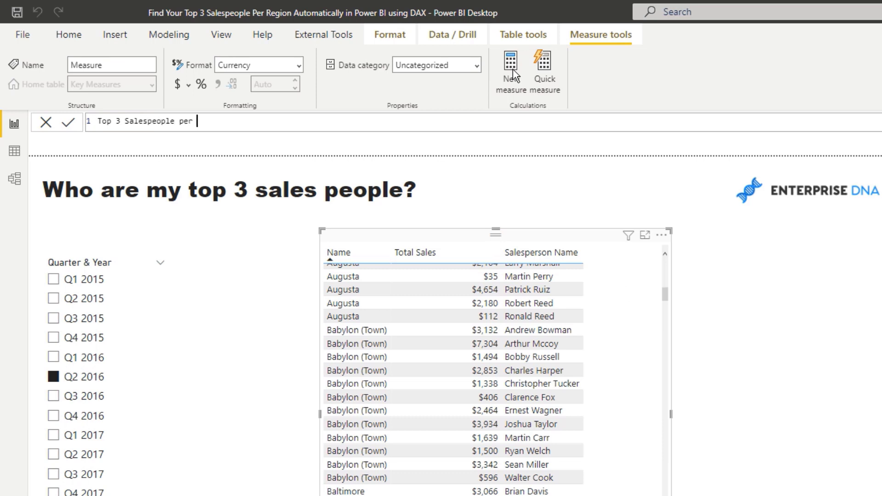
type("Region =")
key("shift+Return")
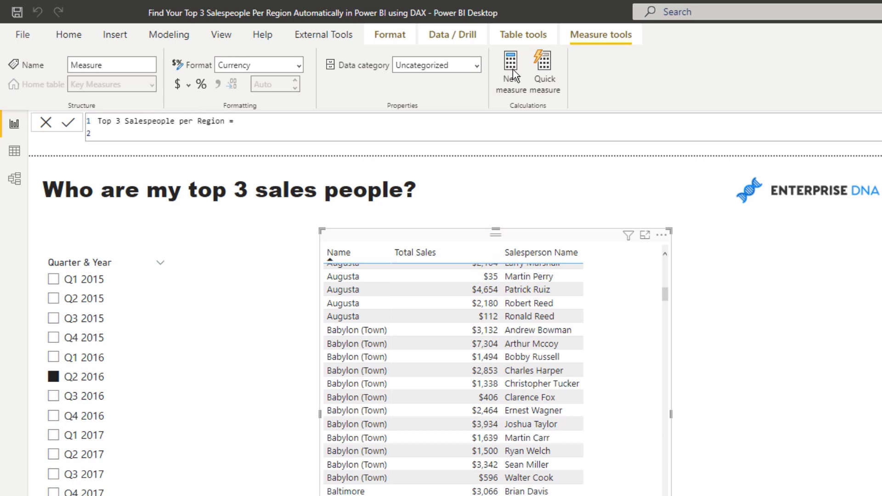
Declare the measure variable RankingContext as VALUES(Salespeople[Salesperson Name]).
type("VAR")
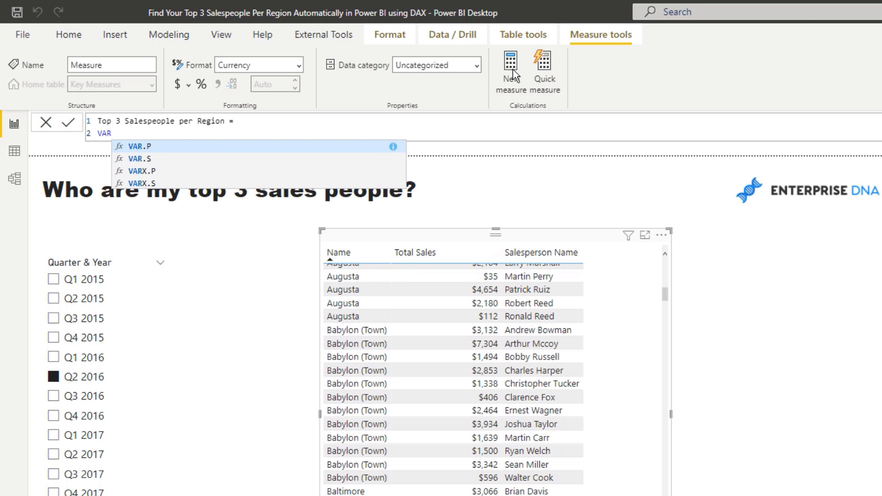
key("shift+Return")
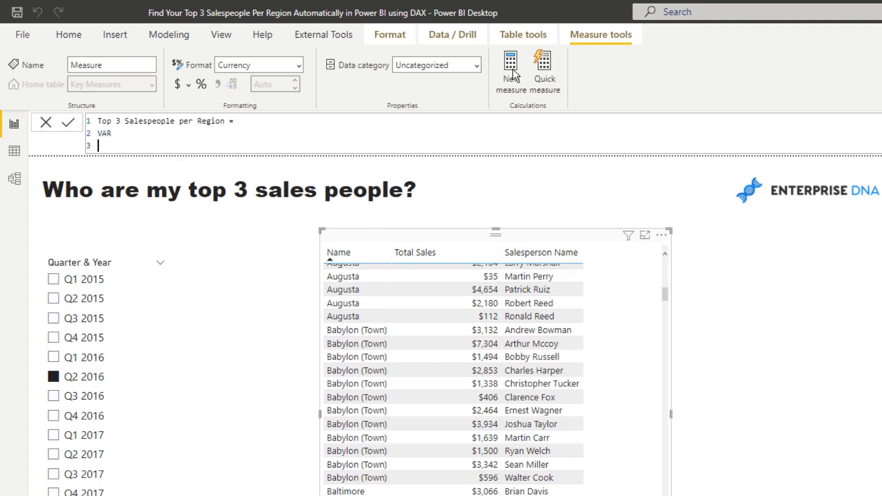
key("Tab")
type("RankingContext = VALUES(")
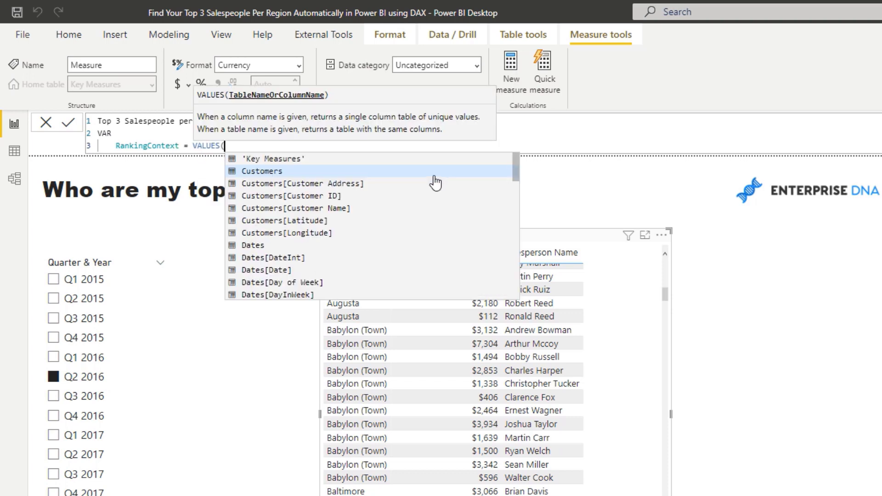
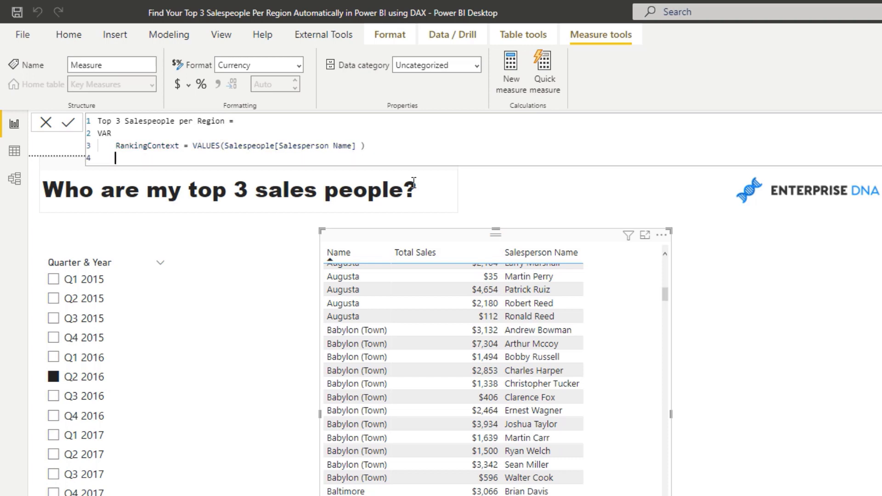
Add the RETURN section and start a CALCULATE expression that evaluates [Total Sales].
key("BackSpace")
type("RETURN")
key("shift+Return")
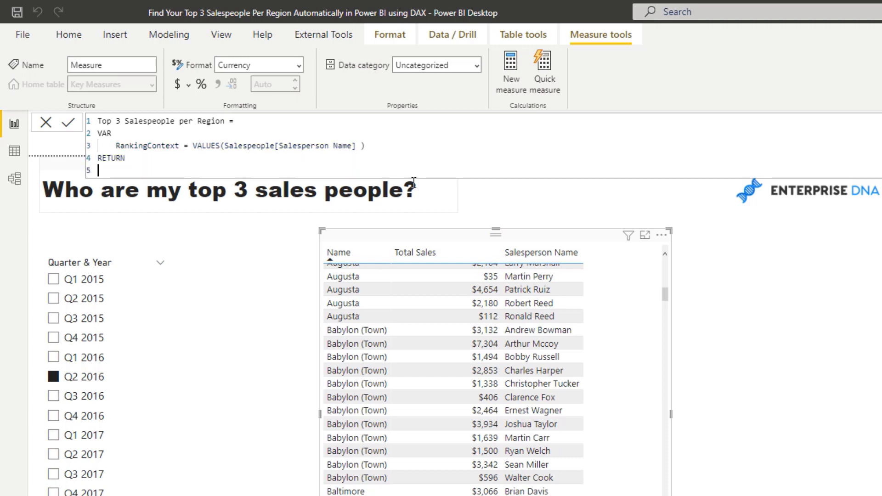
type("CAL")
left_click(370, 184)
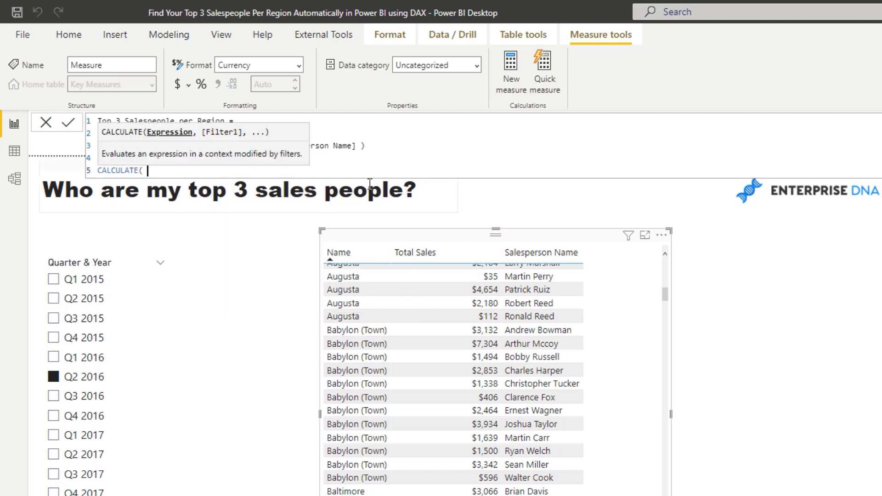
type("Tot")
left_click(316, 257)
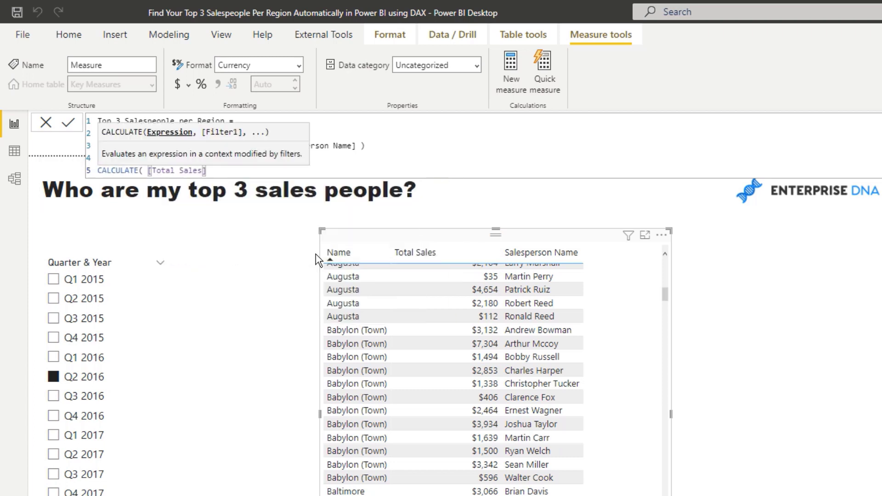
type(",")
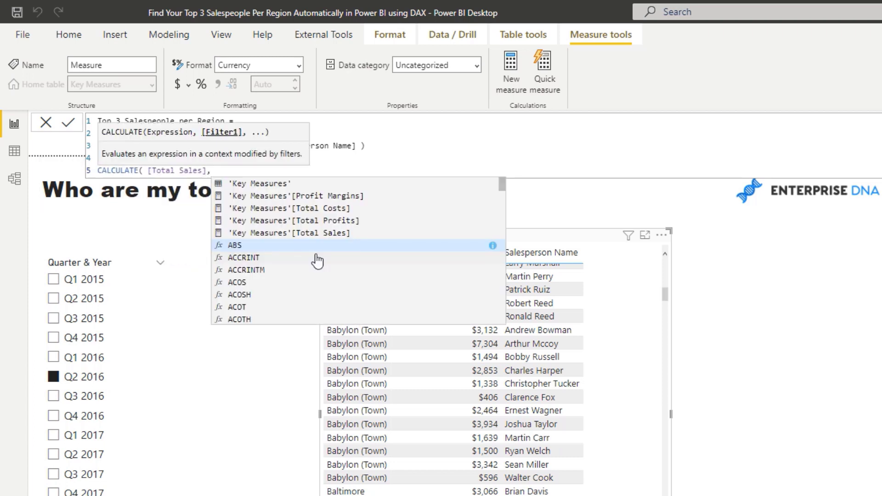
key("shift+Return")
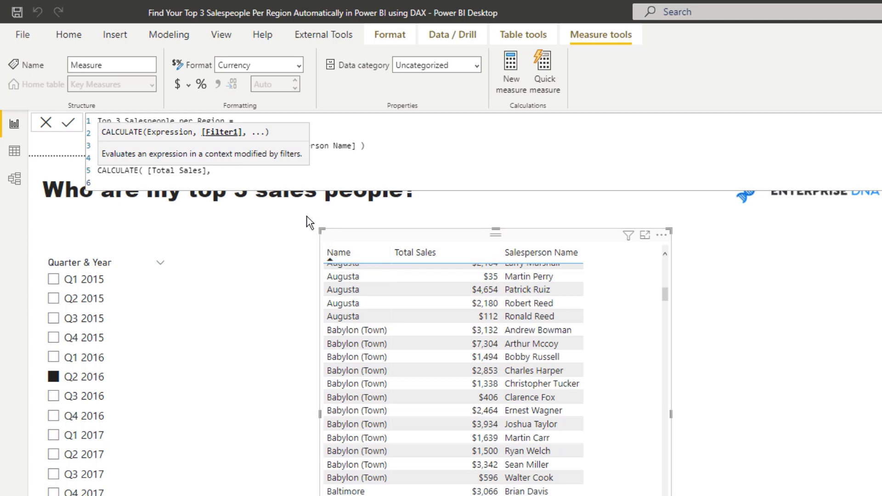
Add a TOPN filter of 3 over ALL(Salespeople[Salesperson Name]), ordered by [Total Sales].
type("TOPN(")
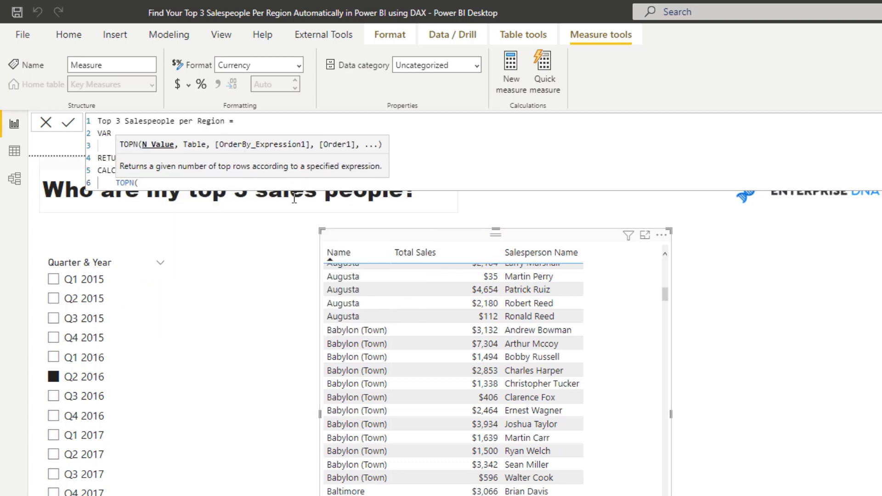
type(" 3,")
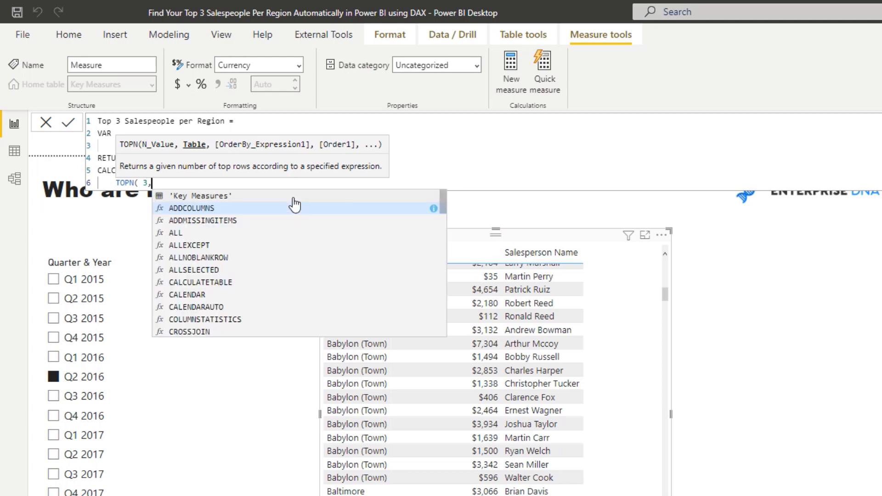
key("shift+Return")
key("Tab")
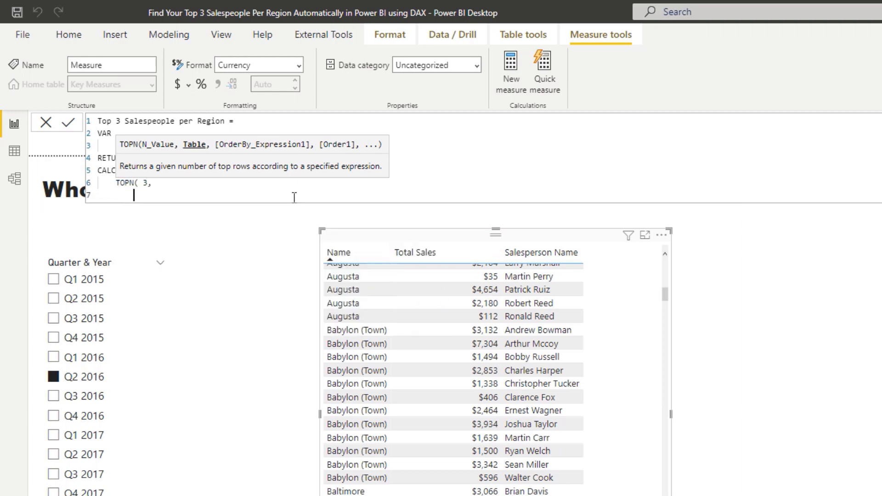
type("ALL")
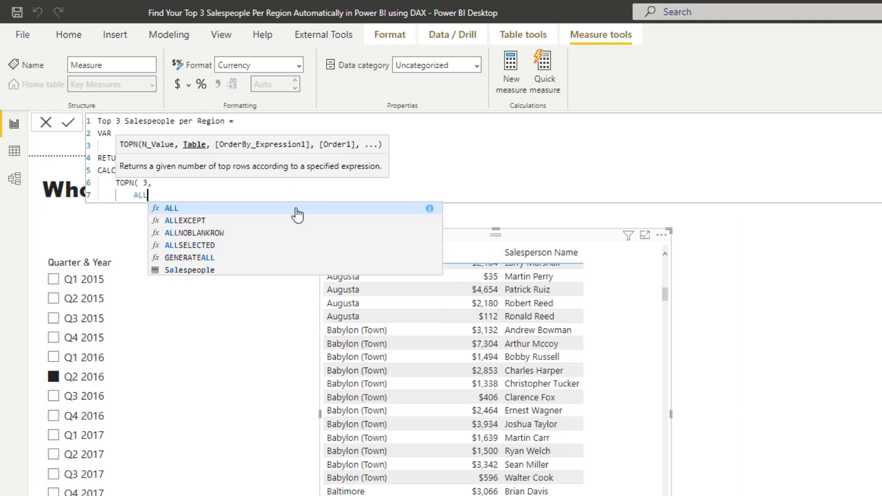
type("( Name")
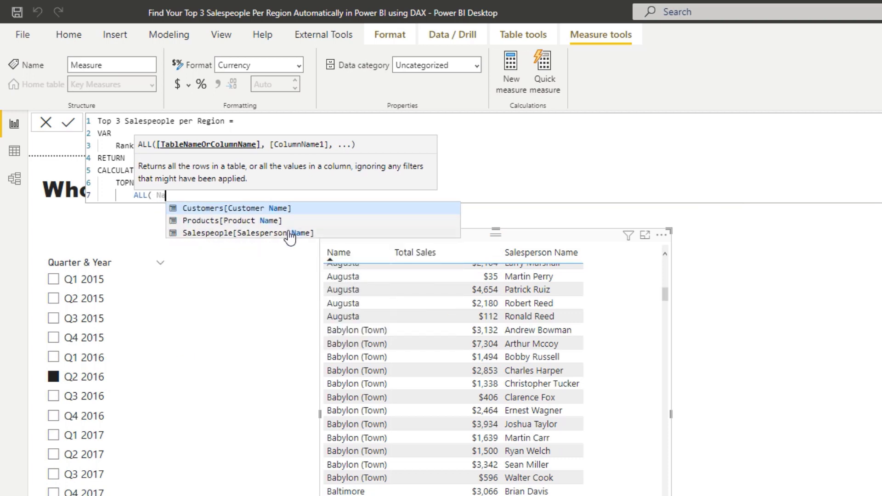
left_click(285, 232)
type("),")
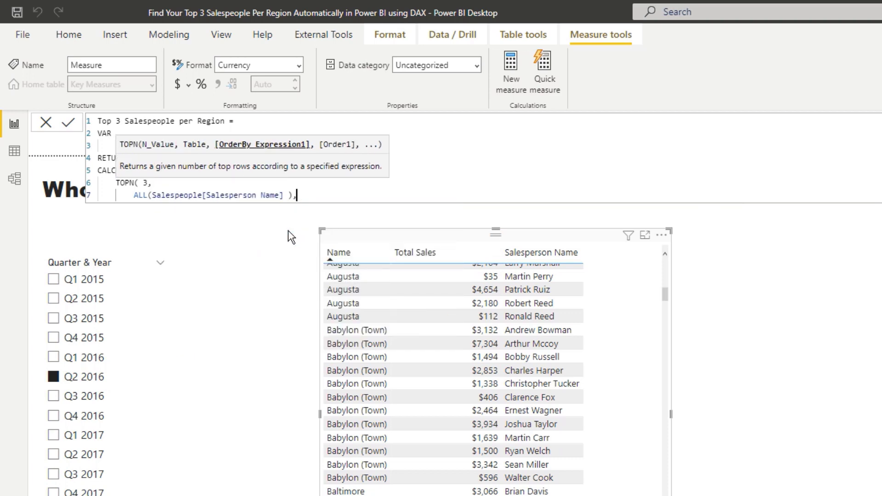
key("shift+Return")
type("Total S")
left_click(256, 295)
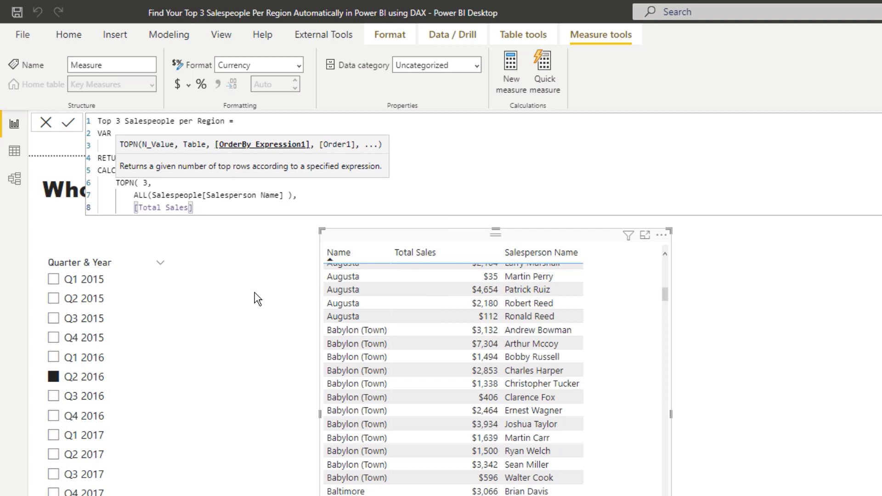
type("),")
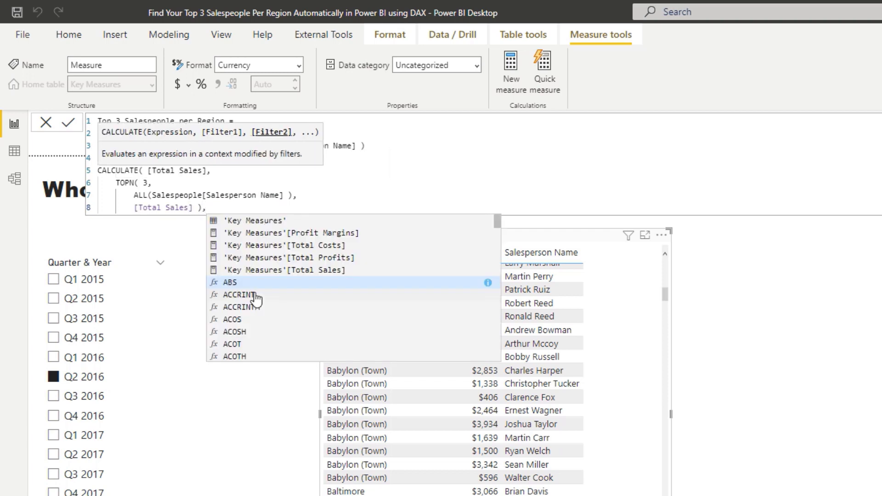
Tidy the spacing inside ALL, then complete CALCULATE with RankingContext as the last filter and commit the measure.
key("shift+Return")
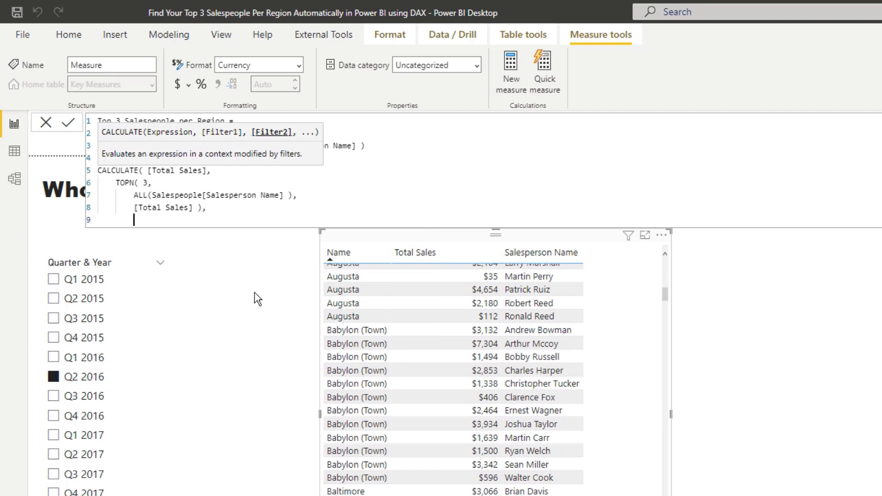
left_click(152, 195)
left_click(136, 219)
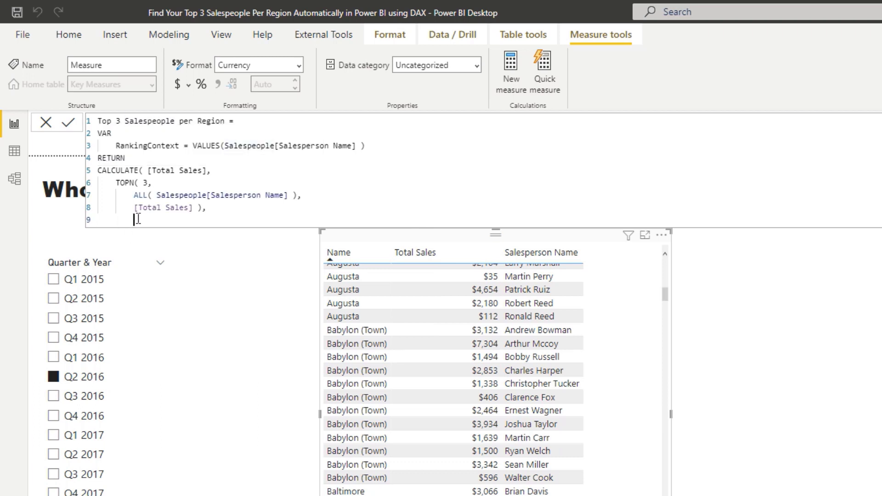
type("RankingContext ")
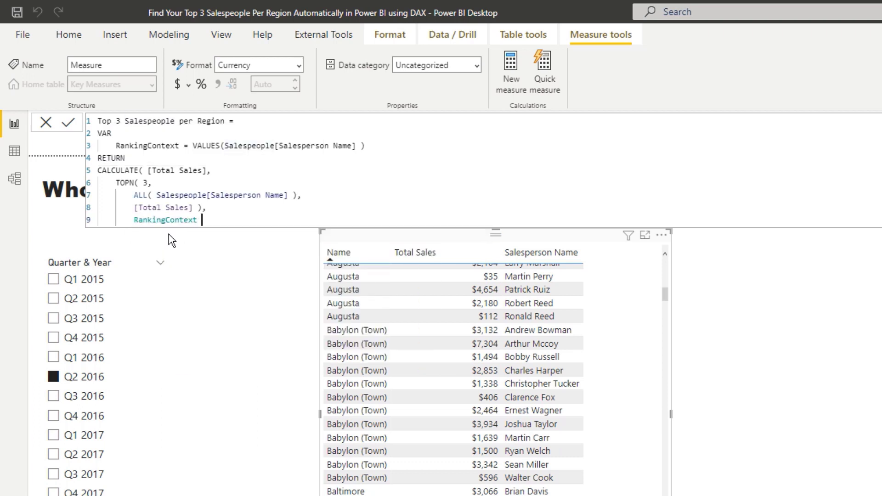
type(")")
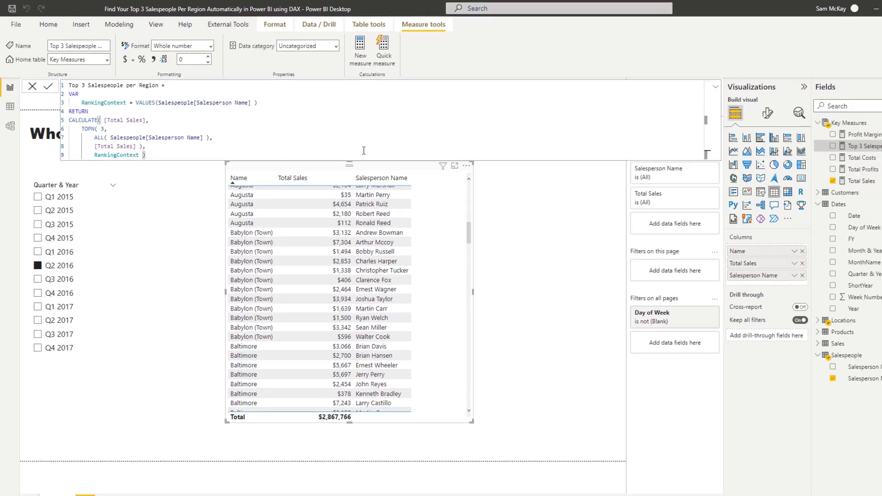
Add the Top 3 Salespeople per Region measure to the sales table and widen the table to fit it.
left_click_drag(861, 146, 758, 287)
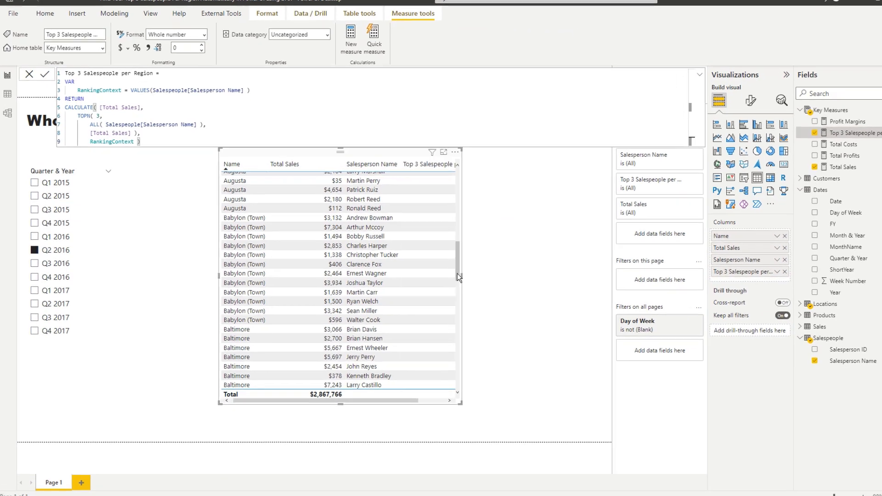
left_click_drag(457, 273, 528, 275)
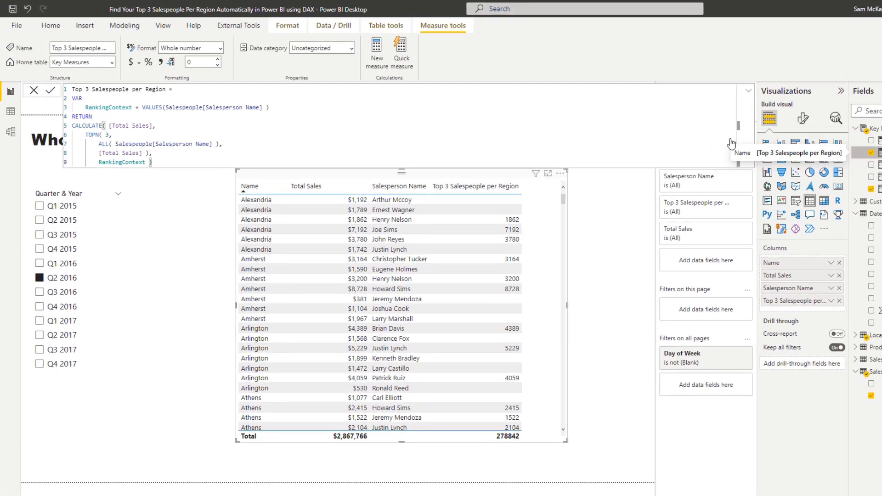
Format the Top 3 Salespeople per Region measure as dollar currency.
left_click(191, 48)
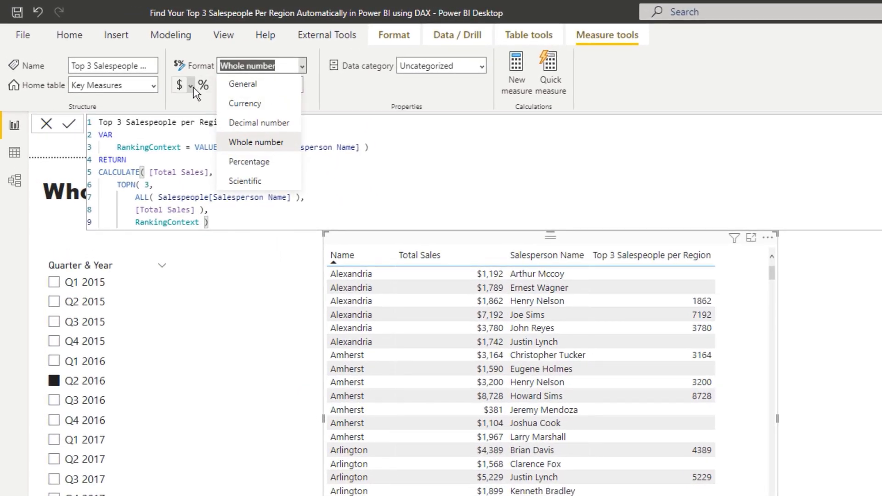
left_click(189, 87)
left_click(190, 87)
left_click(209, 153)
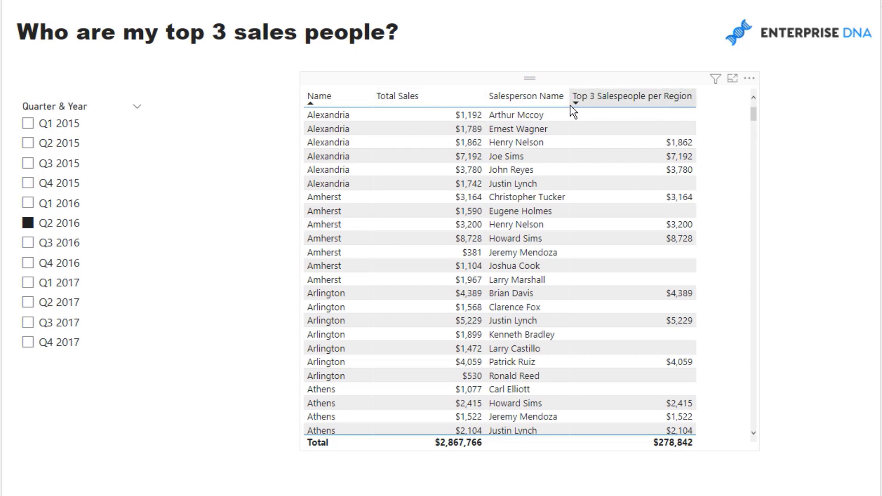
Check the top three results for Q3 2016 and Q4 2016, and leave the report filtered to Q1 2017.
left_click(28, 243)
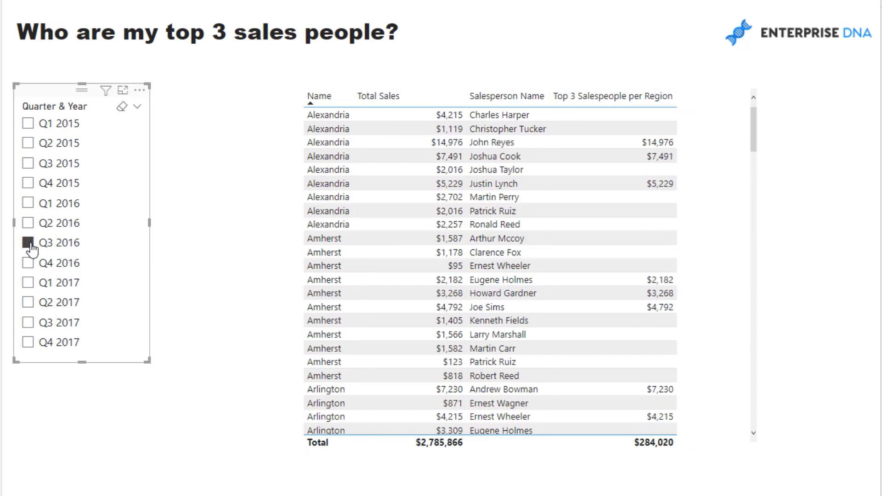
left_click(28, 263)
left_click(28, 289)
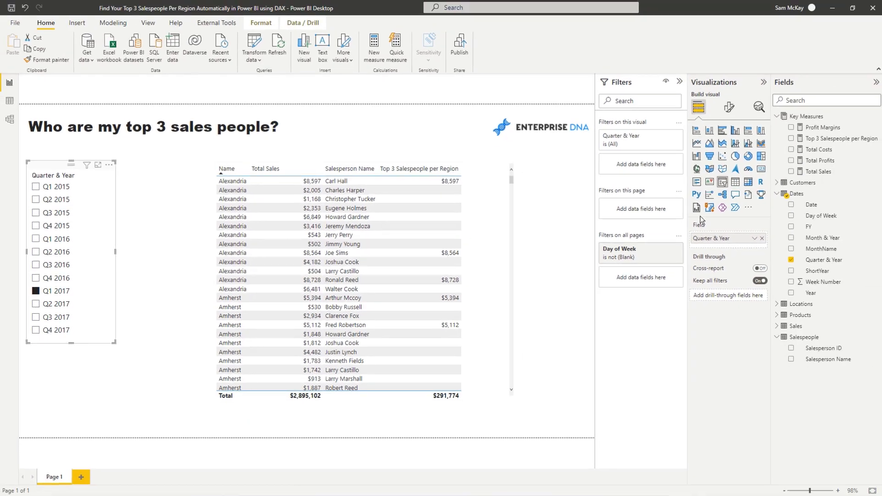
Open the Top 3 Salespeople per Region formula and examine its TOPN filter: the count, the ALL table and the [Total Sales] ordering.
left_click(804, 137)
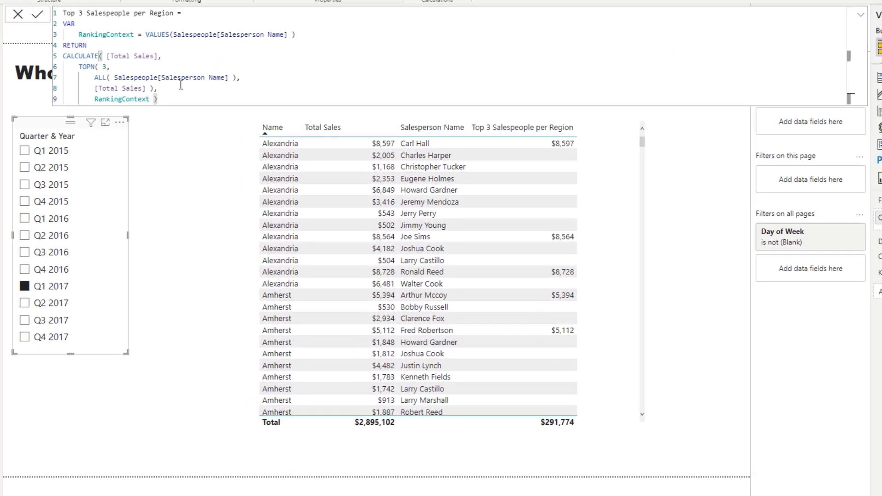
left_click_drag(77, 64, 166, 86)
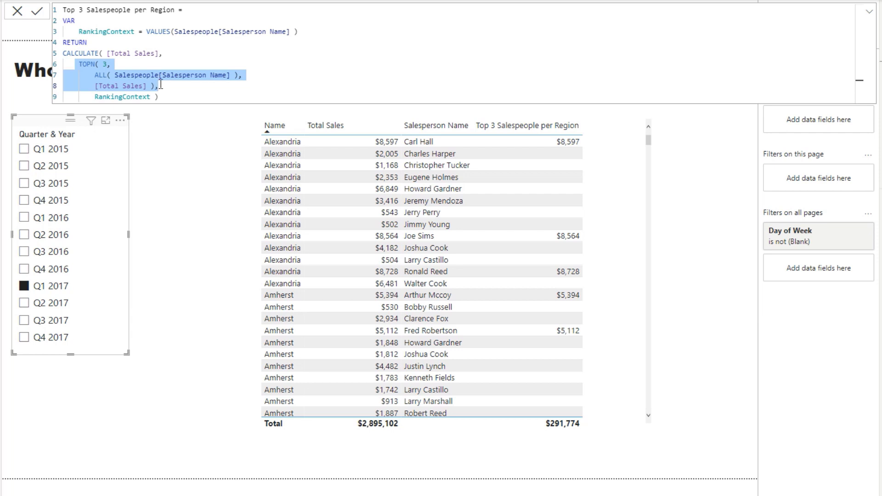
left_click(161, 85)
left_click_drag(70, 63, 111, 64)
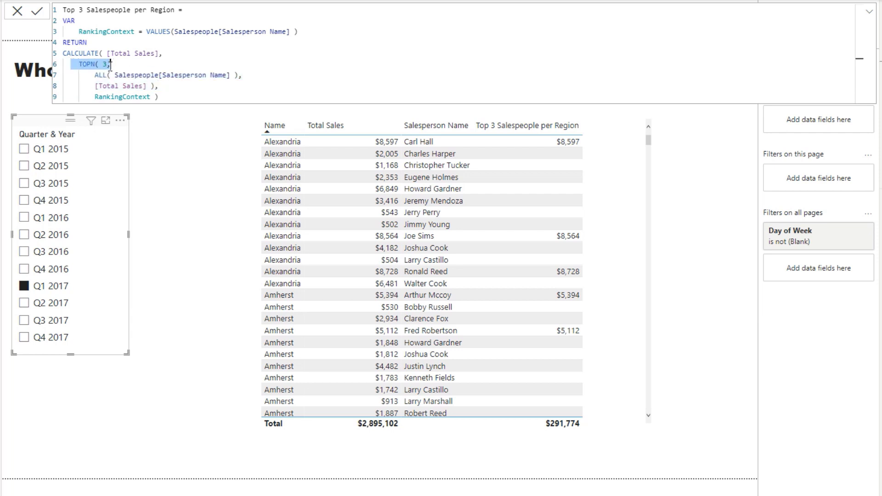
left_click_drag(94, 75, 242, 75)
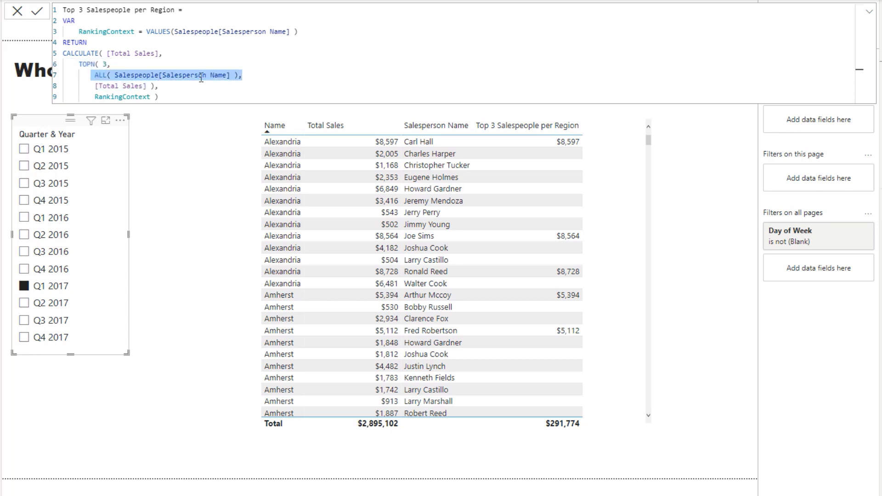
left_click_drag(92, 86, 161, 86)
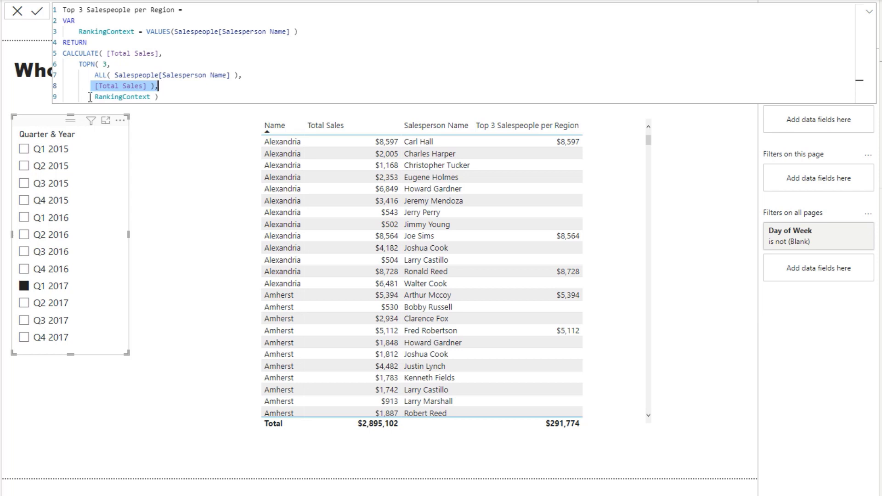
Examine the formula's ALL( Salespeople[Salesperson Name] ) argument and the RankingContext variable with its VALUES expression.
left_click_drag(91, 75, 243, 75)
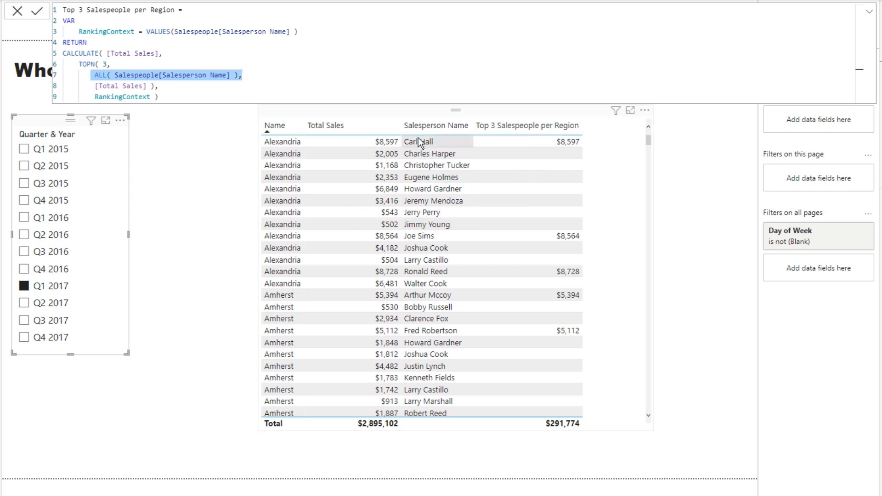
left_click(335, 31)
left_click_drag(335, 32, 78, 31)
left_click(281, 34)
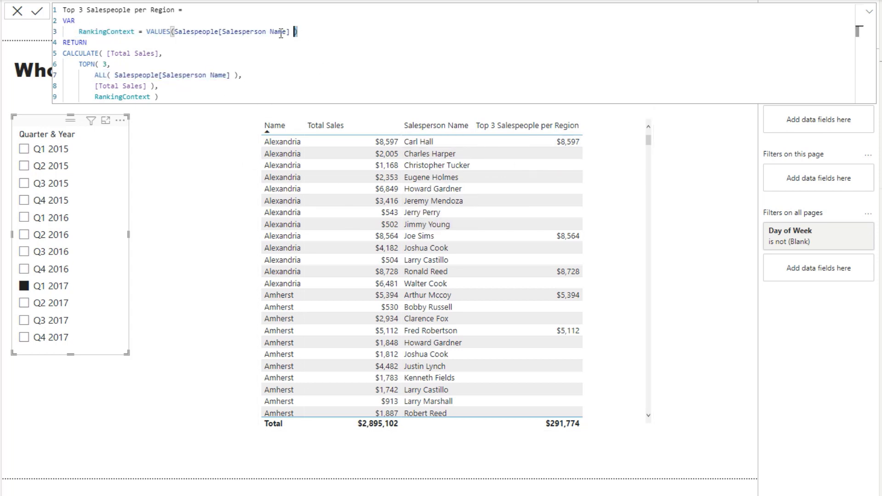
left_click(147, 33, "shift")
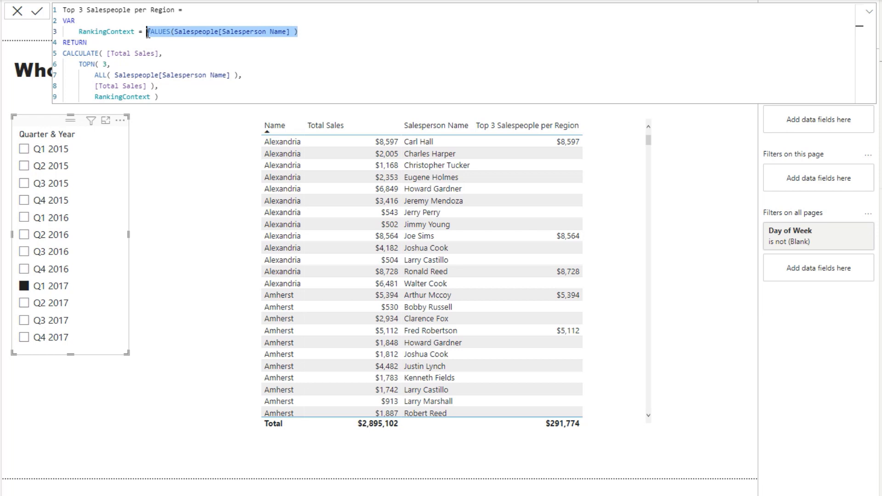
left_click(206, 96)
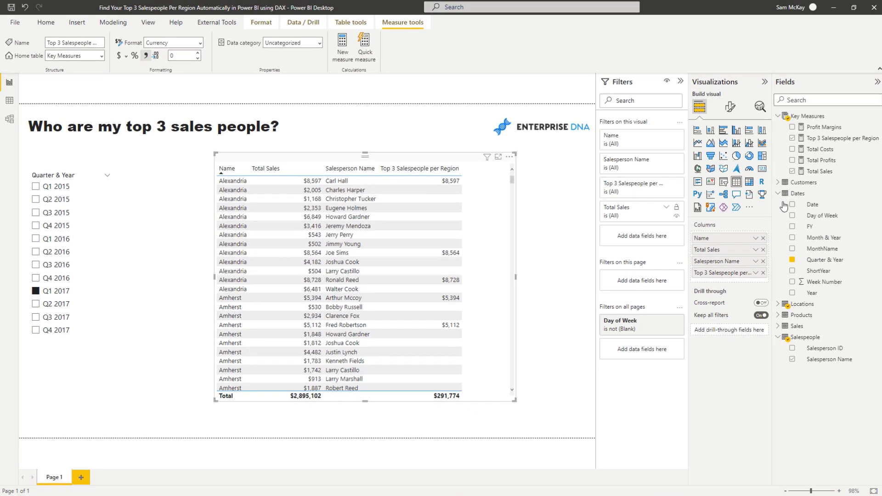
Remove Total Sales from the table, making Salesperson Name the last column, and filter the report to Q3 2016.
left_click(763, 254)
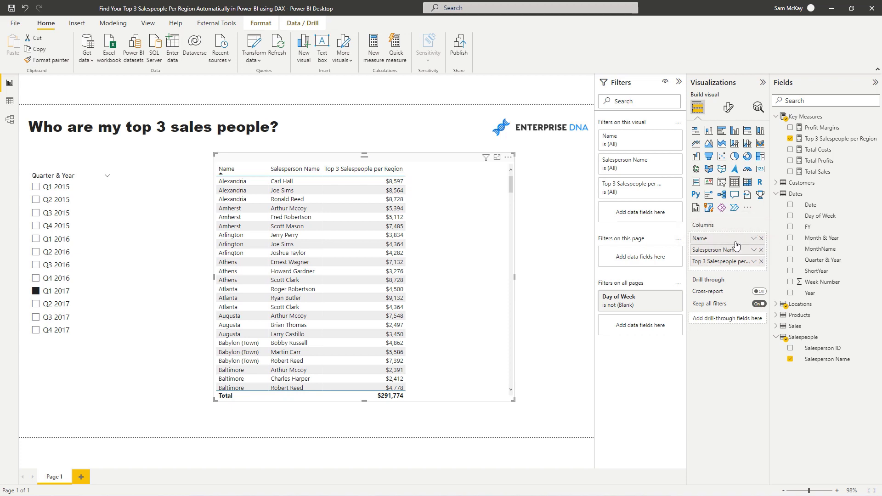
left_click_drag(735, 250, 735, 270)
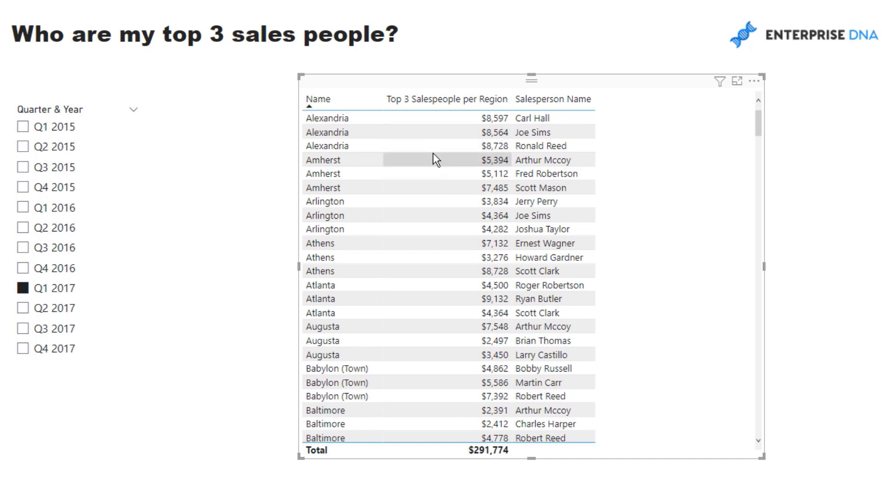
left_click(10, 262)
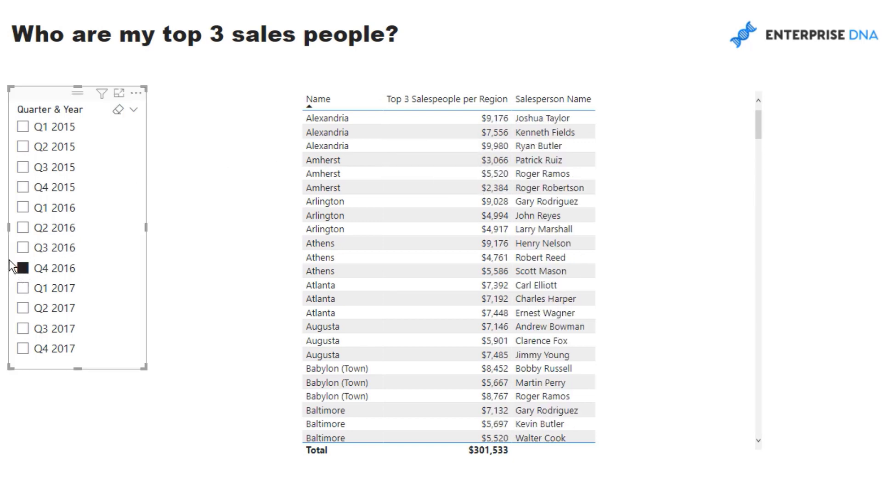
left_click(20, 248)
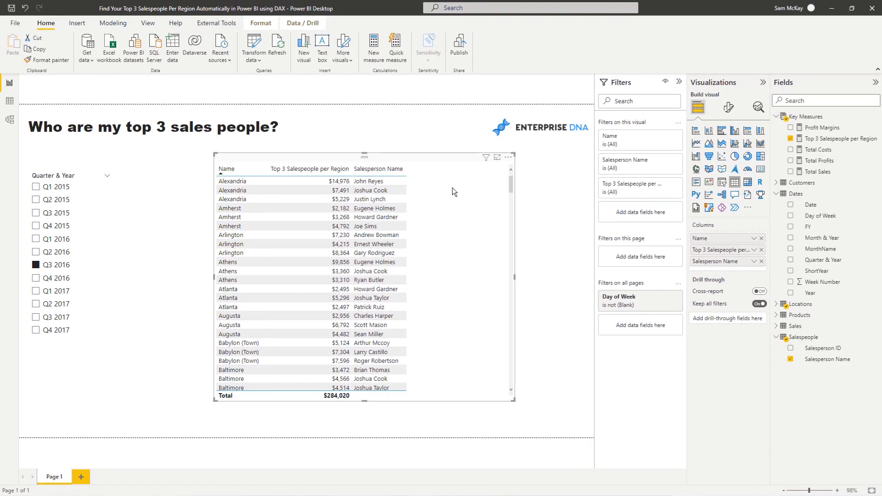
Add data bars to the Top 3 Salespeople per Region column with a light blue positive bar.
left_click(754, 250)
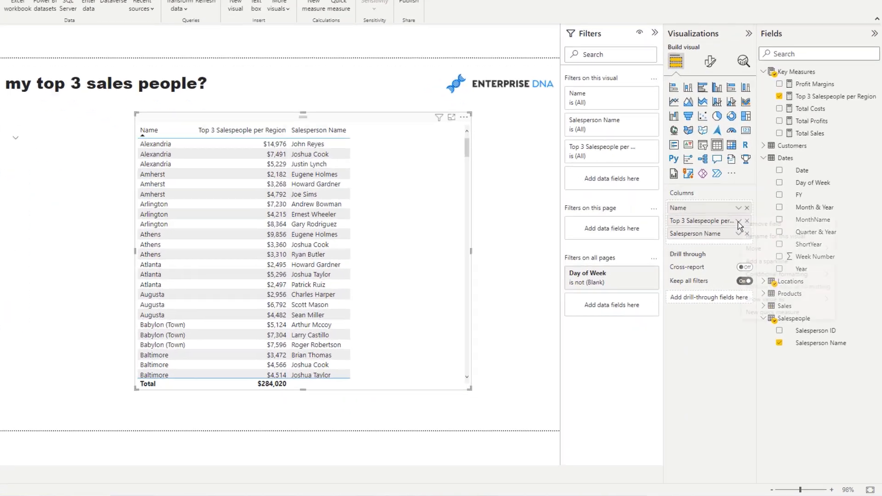
mouse_move(776, 275)
left_click(667, 301)
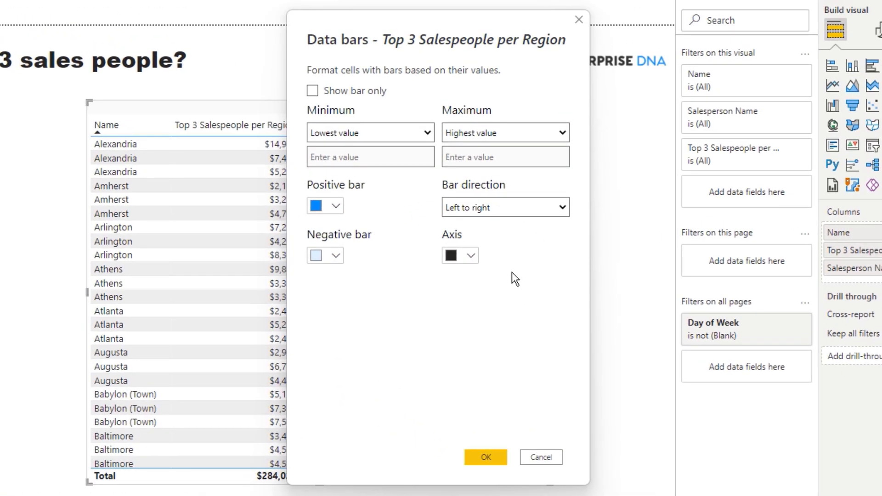
left_click(336, 207)
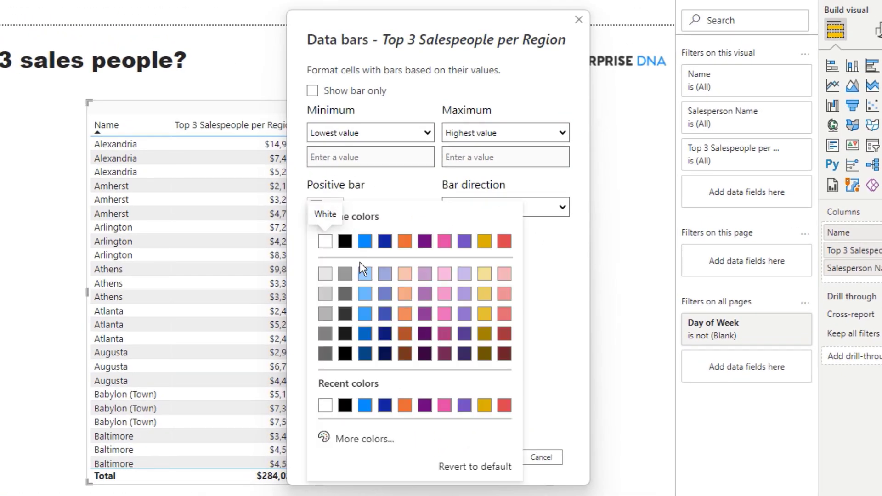
left_click(364, 281)
left_click(488, 457)
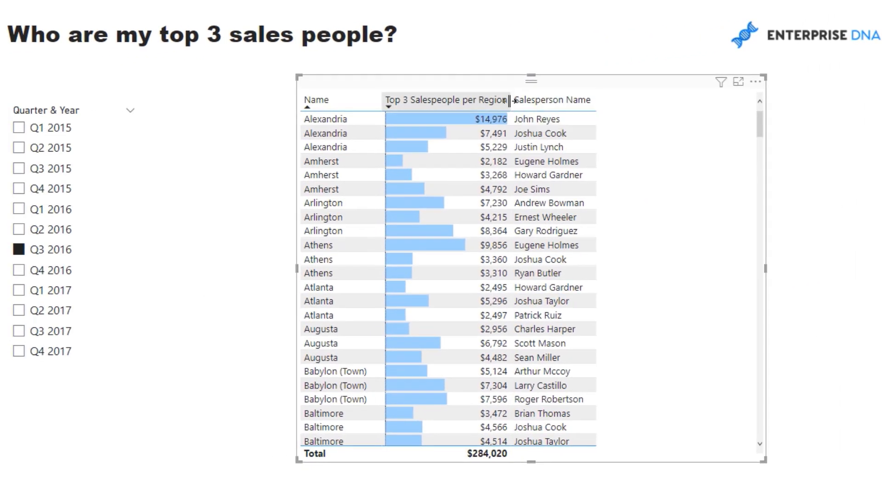
Widen the Top 3 Salespeople per Region column, and fit and move the table to the page's right side below the logo.
left_click_drag(510, 100, 647, 82)
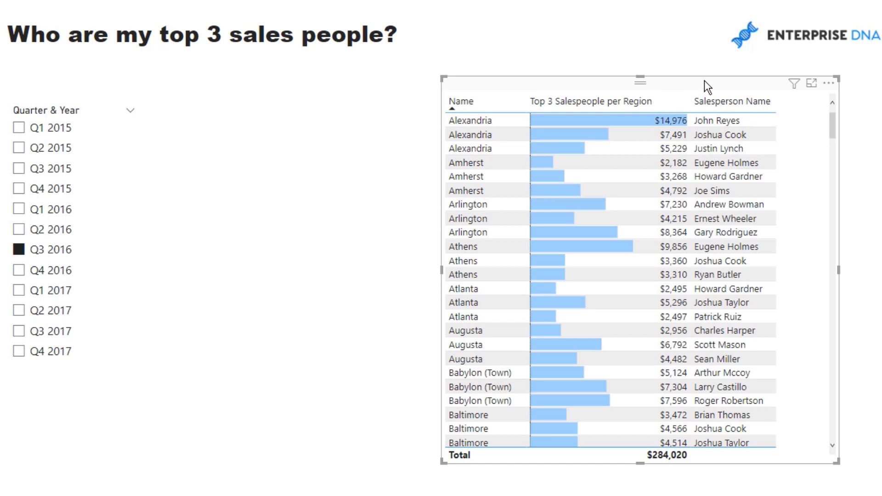
left_click_drag(704, 81, 637, 87)
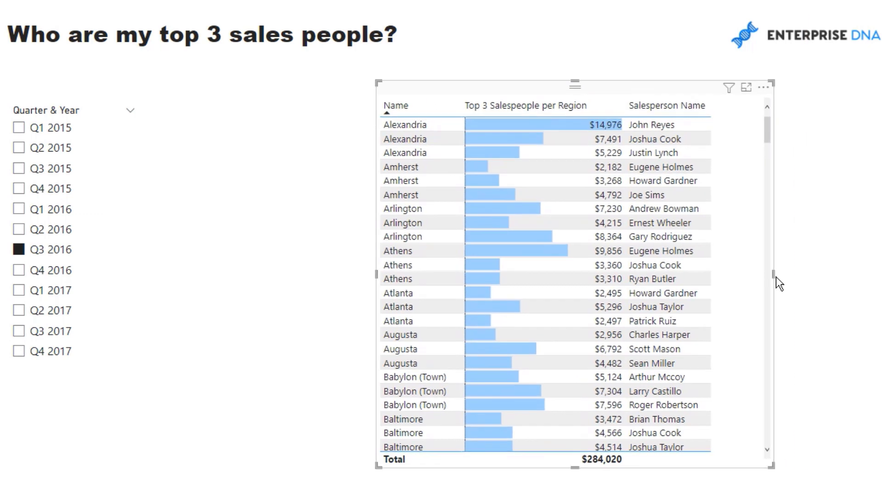
left_click_drag(776, 277, 832, 274)
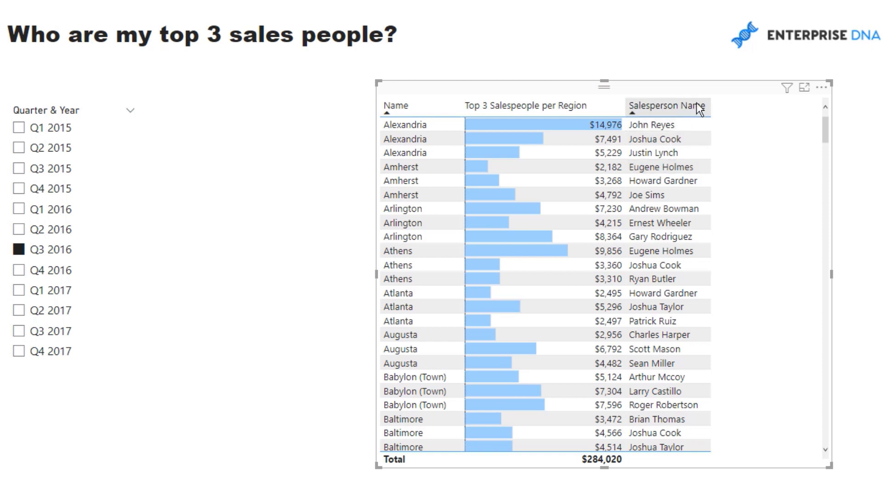
left_click_drag(833, 266, 764, 267)
left_click_drag(600, 87, 687, 87)
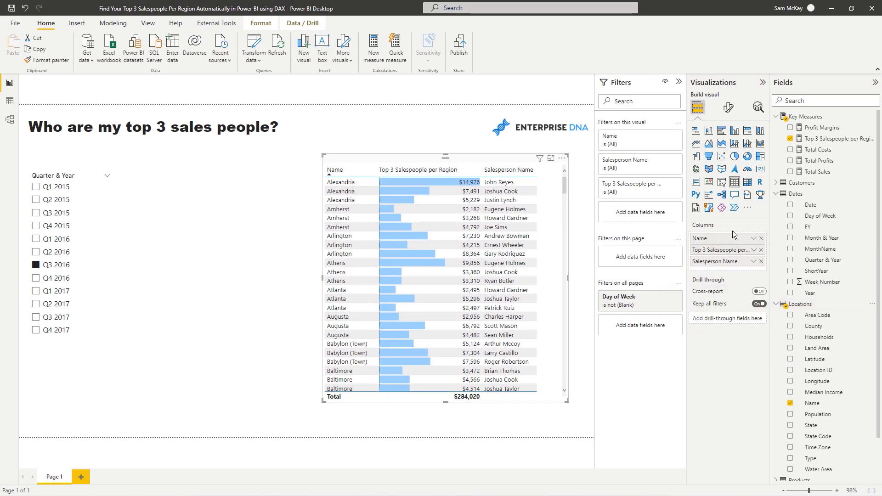
Insert a map visual and enlarge it in the lower space between the quarter slicer and the sales table.
left_click(696, 169)
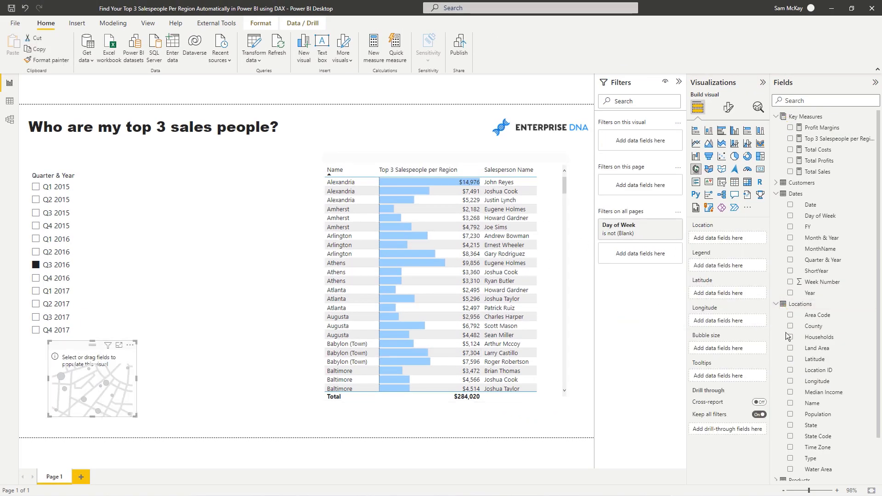
left_click_drag(97, 358, 216, 328)
left_click_drag(234, 380, 295, 423)
left_click_drag(147, 305, 131, 265)
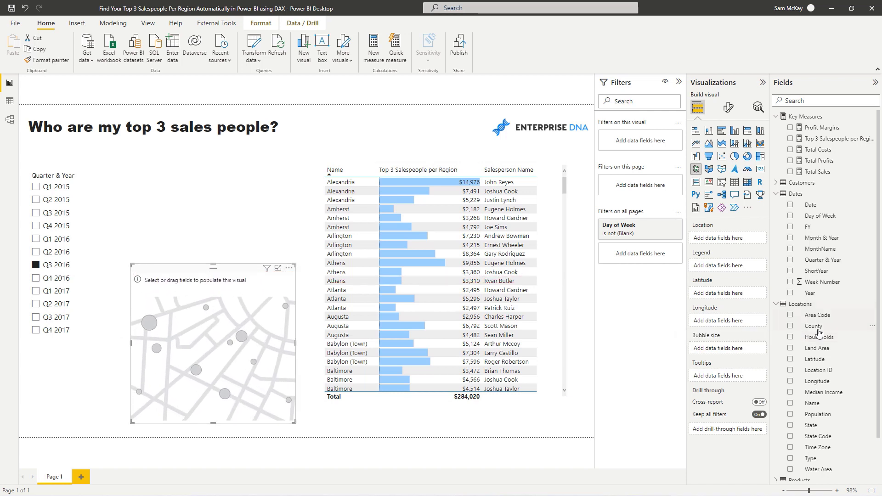
Plot the map by the Locations table's Latitude and Longitude, with Total Sales as the bubble size.
scroll(819, 321, "down", 2)
left_click_drag(820, 309, 735, 294)
left_click_drag(818, 332, 725, 322)
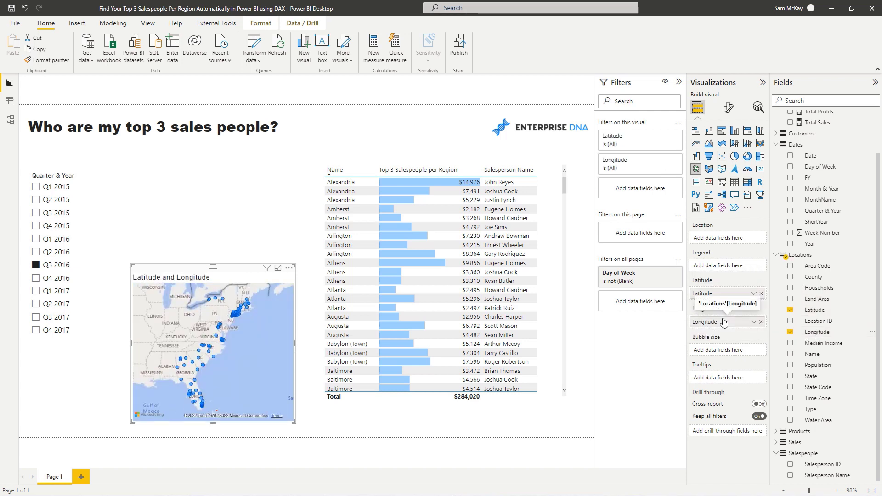
scroll(804, 156, "up", 2)
left_click_drag(821, 172, 726, 350)
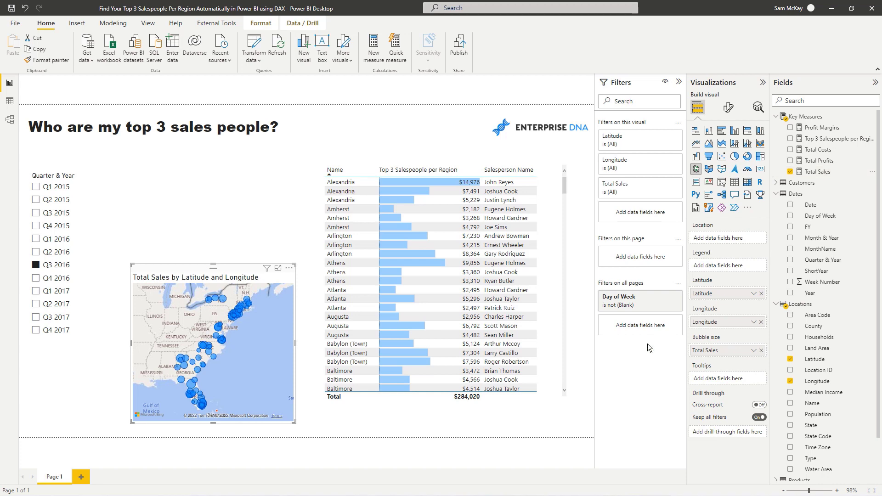
Adjust the map's placement and lengthen the sales table so that it ends level with the map.
left_click_drag(201, 268, 205, 260)
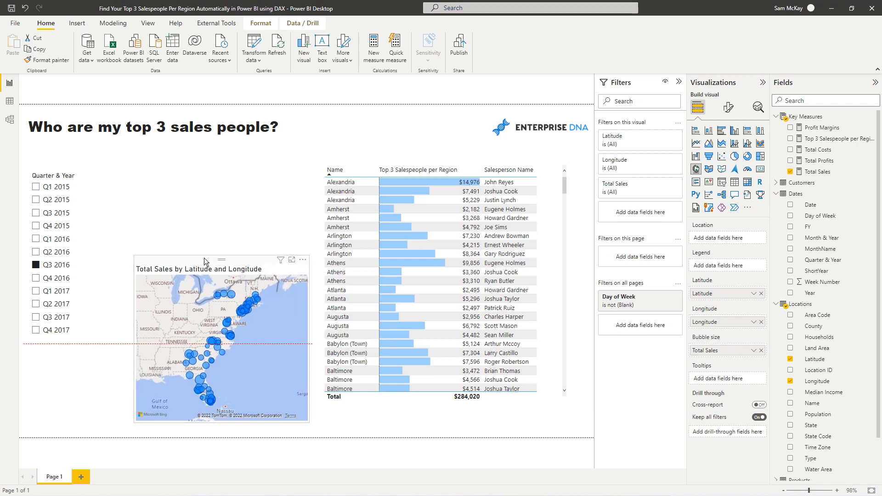
left_click(438, 397)
left_click_drag(438, 401, 438, 414)
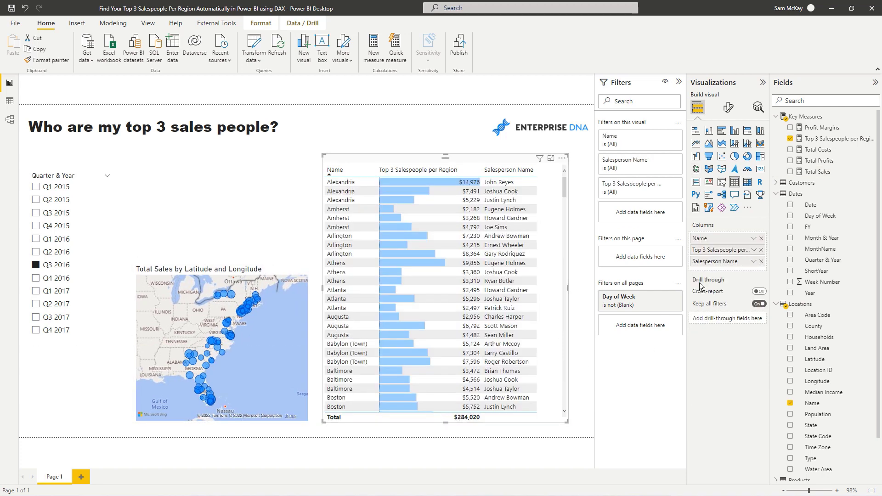
Create a donut chart of Total Sales by State Code and size it to fill the space above the map.
left_click_drag(809, 436, 192, 202)
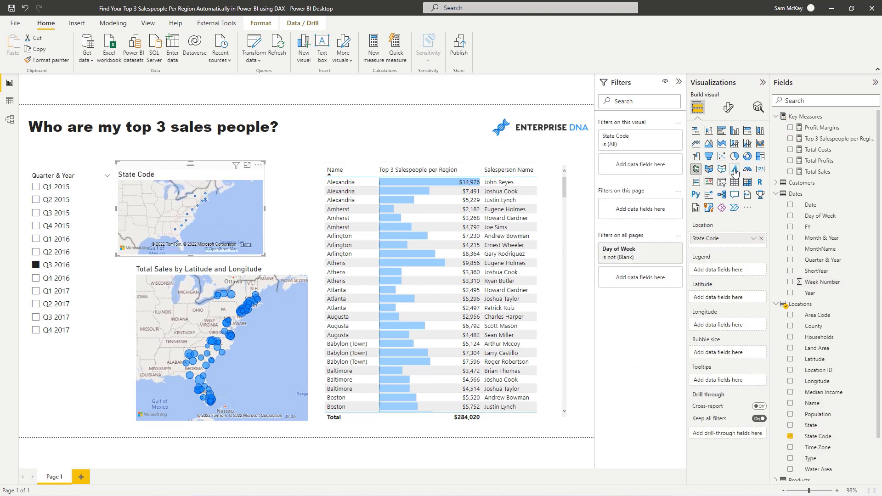
left_click(748, 156)
left_click_drag(172, 165, 189, 150)
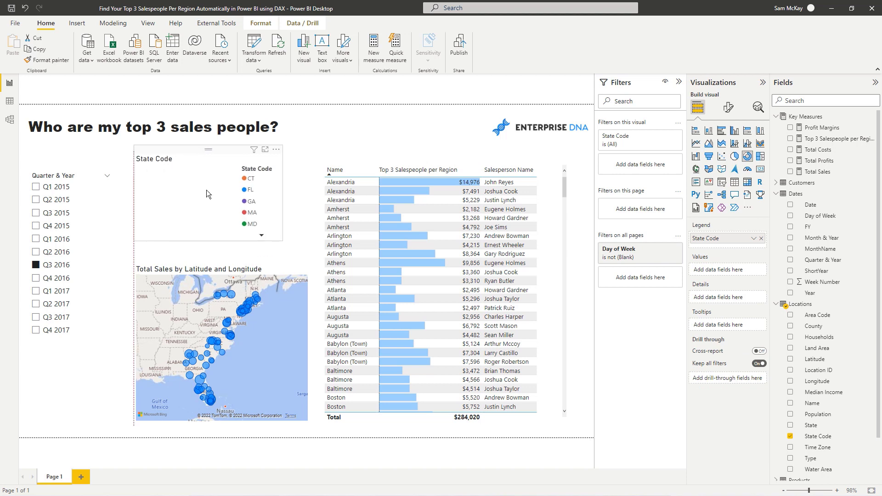
left_click_drag(283, 241, 303, 259)
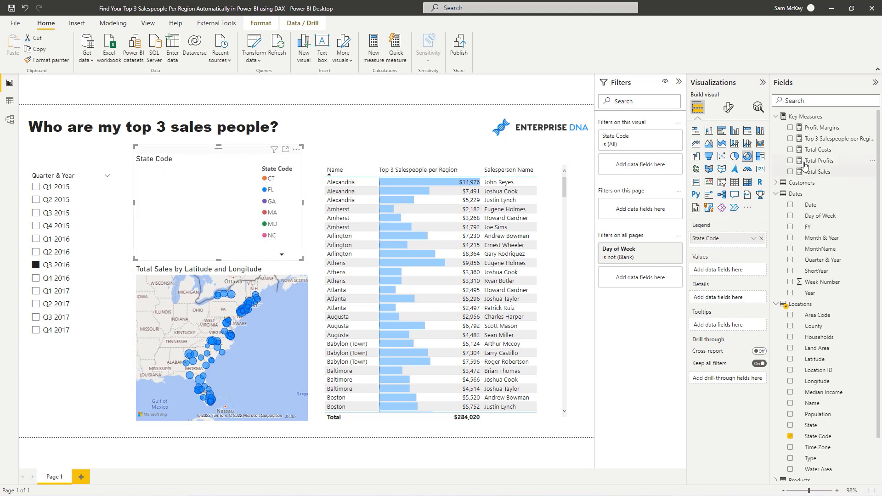
left_click_drag(821, 172, 729, 270)
Set the donut chart's detail labels to Category and turn off its legend.
left_click(729, 107)
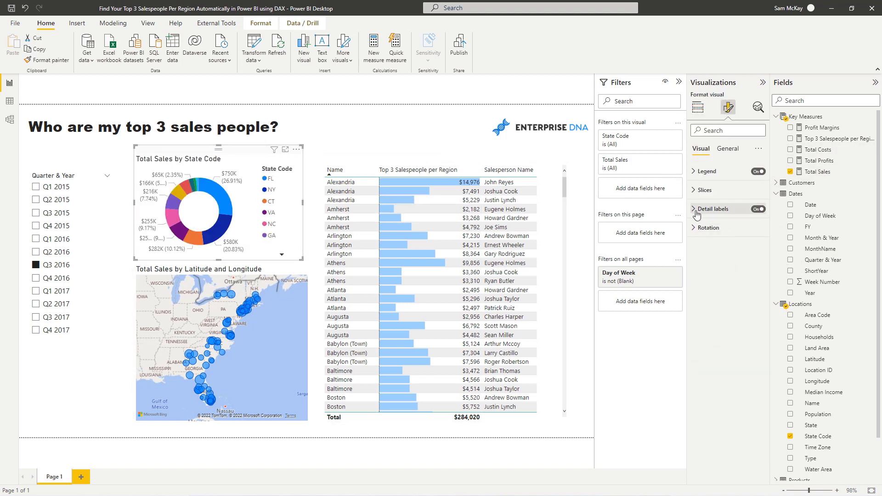
left_click(713, 209)
left_click(729, 288)
left_click(726, 355)
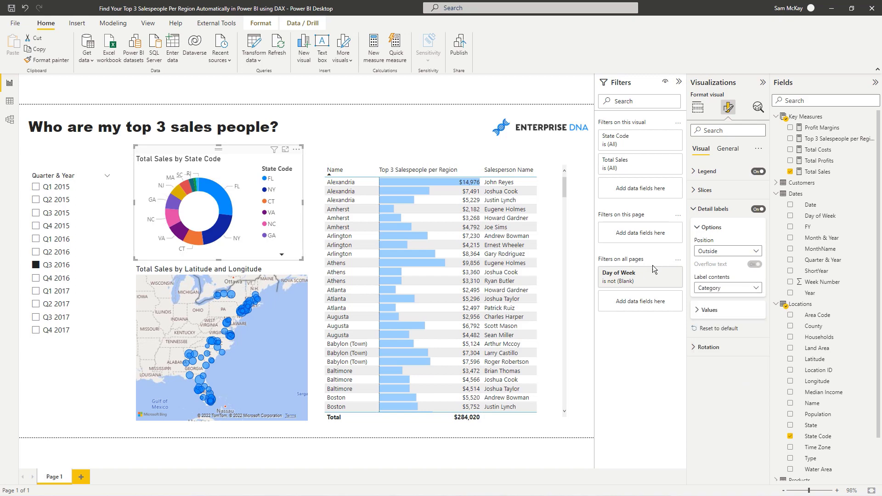
left_click(756, 172)
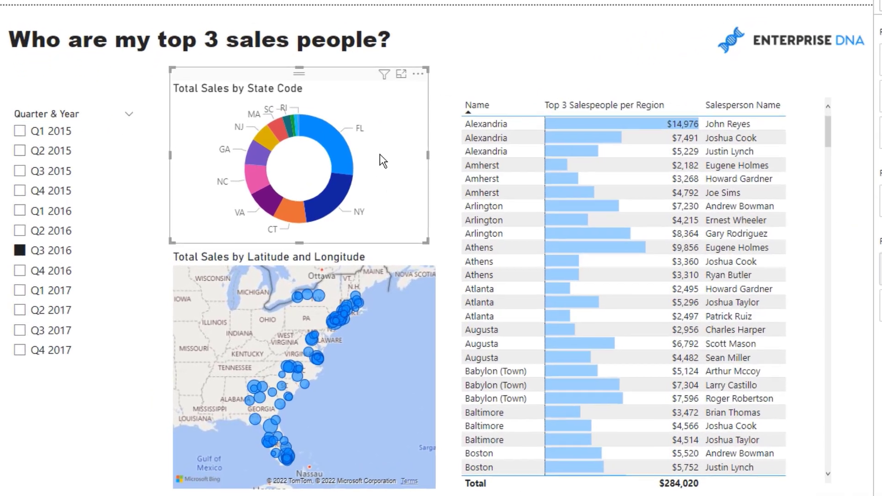
Check the top three salespeople for FL and for single map locations such as Gainesville, and clear the state filter.
left_click(439, 333)
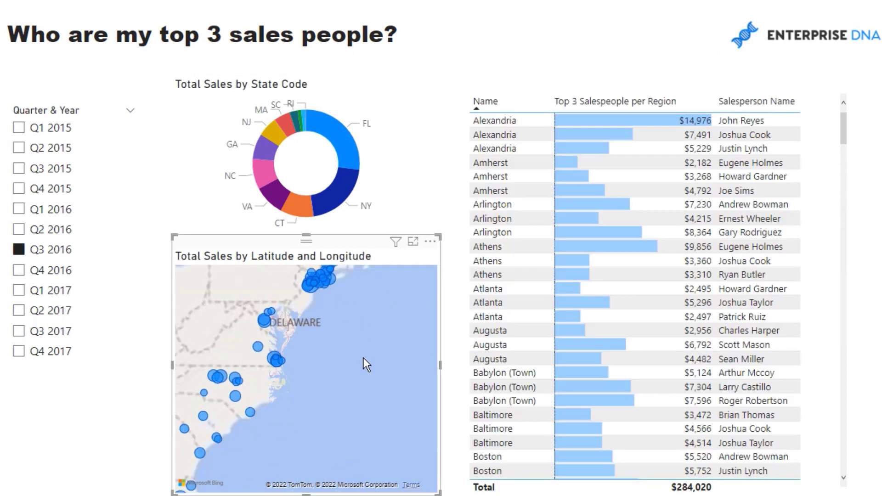
left_click(344, 136)
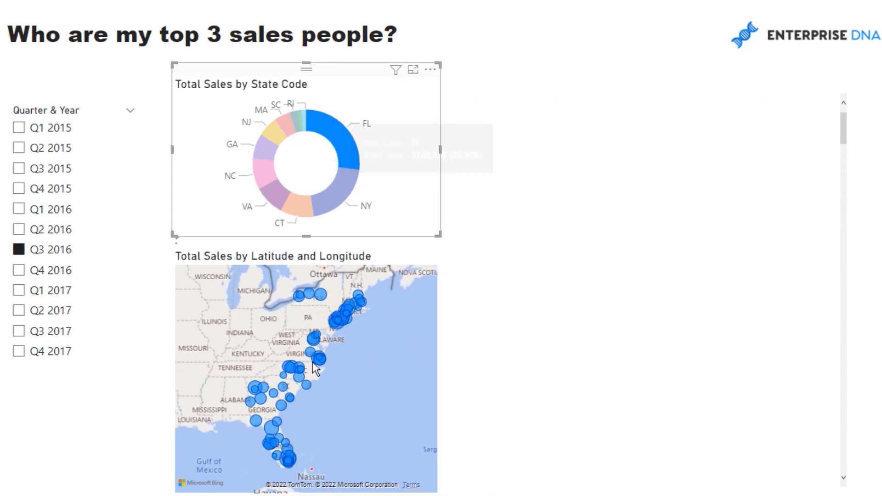
left_click(302, 323)
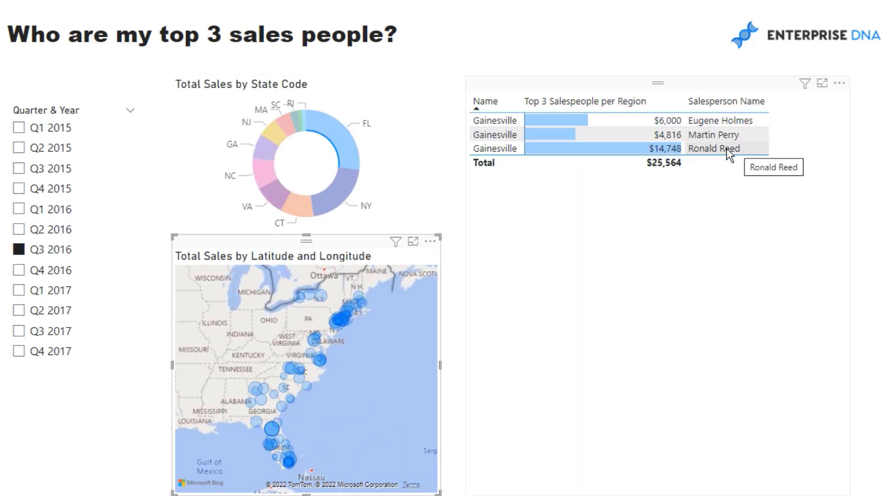
left_click(289, 461)
left_click(344, 140)
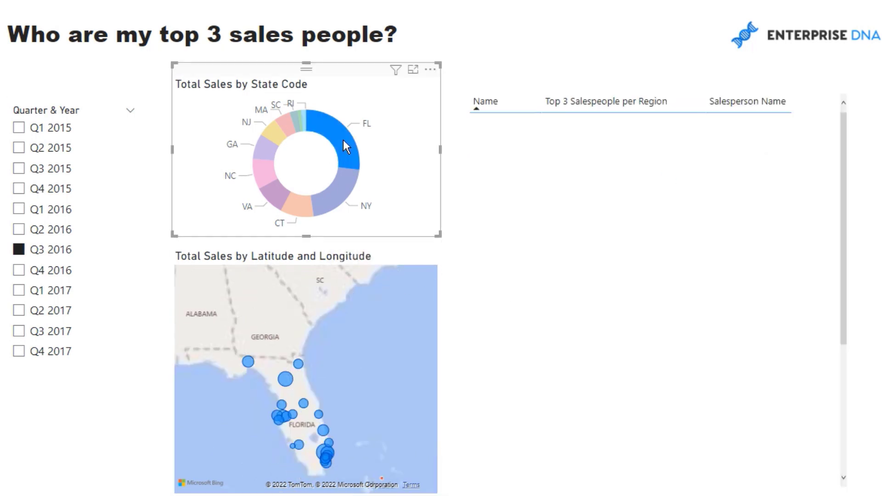
left_click(343, 140)
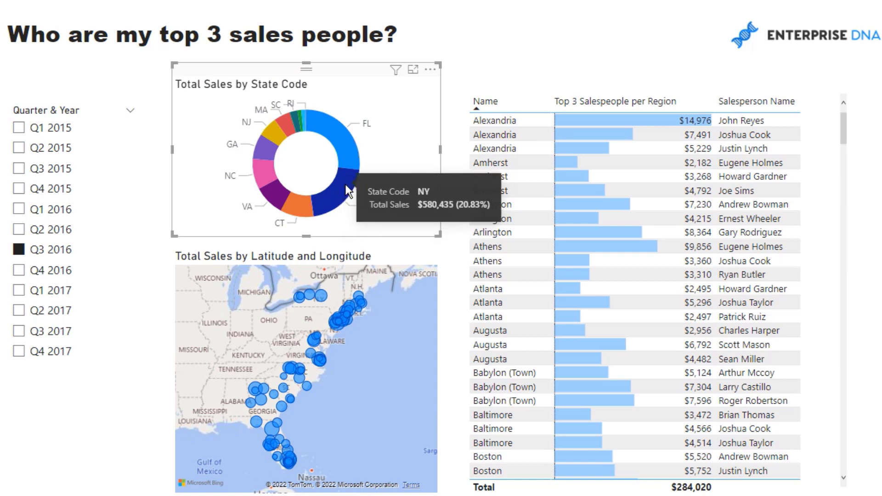
Filter the report to NY through the donut chart and review the top three salespeople in each of its regions.
left_click(346, 185)
left_click(345, 185)
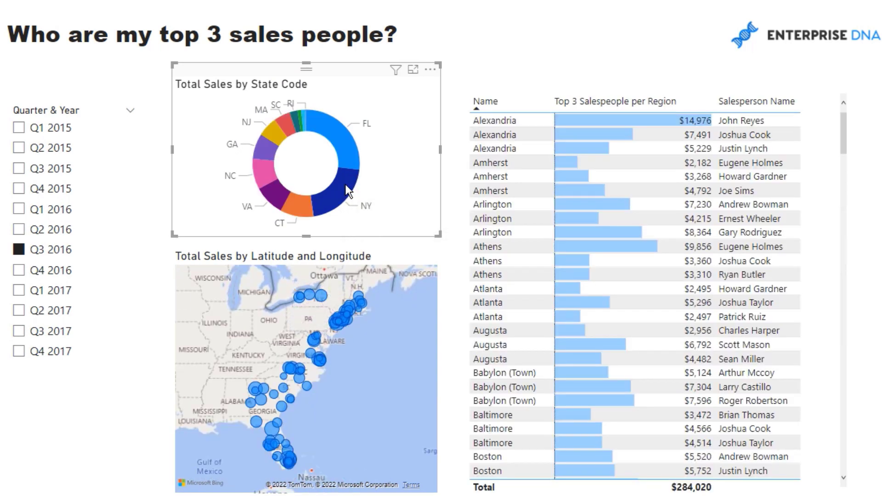
left_click(346, 184)
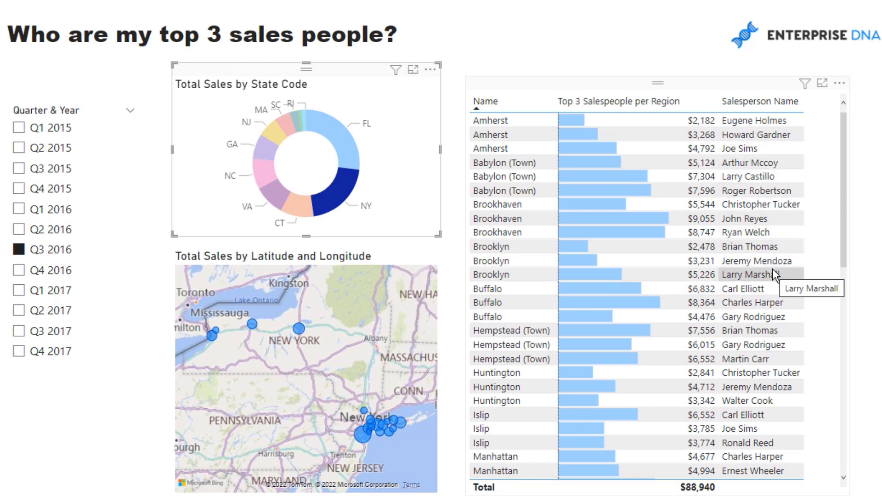
left_click(334, 192)
left_click(335, 192)
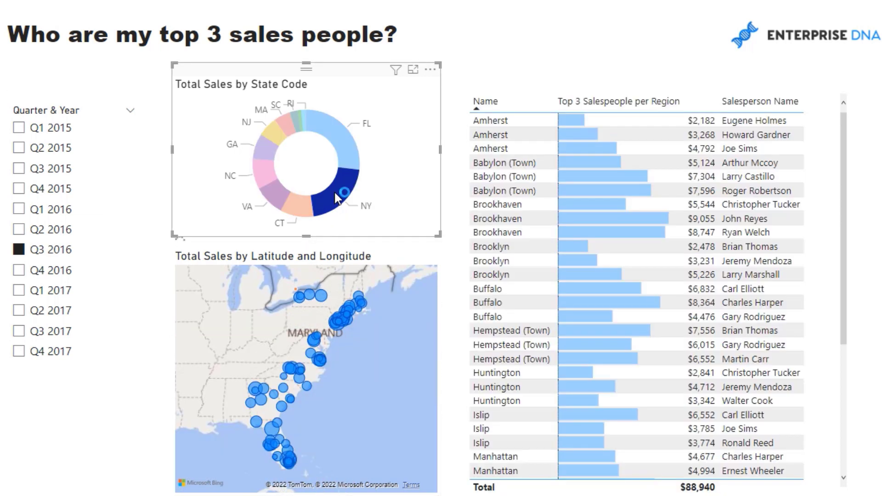
mouse_move(333, 192)
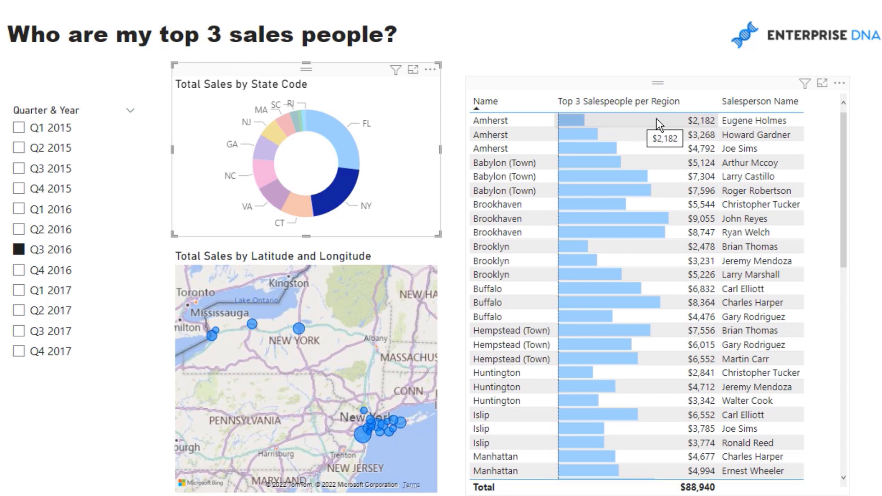
left_click(710, 124)
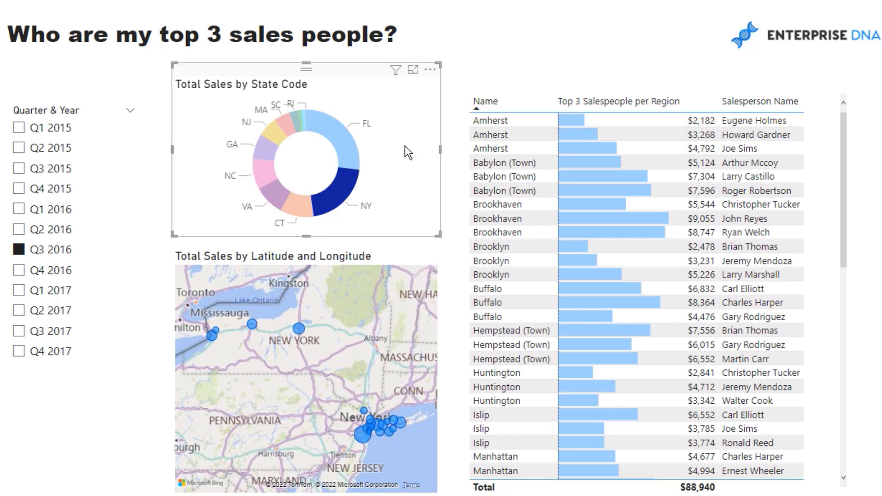